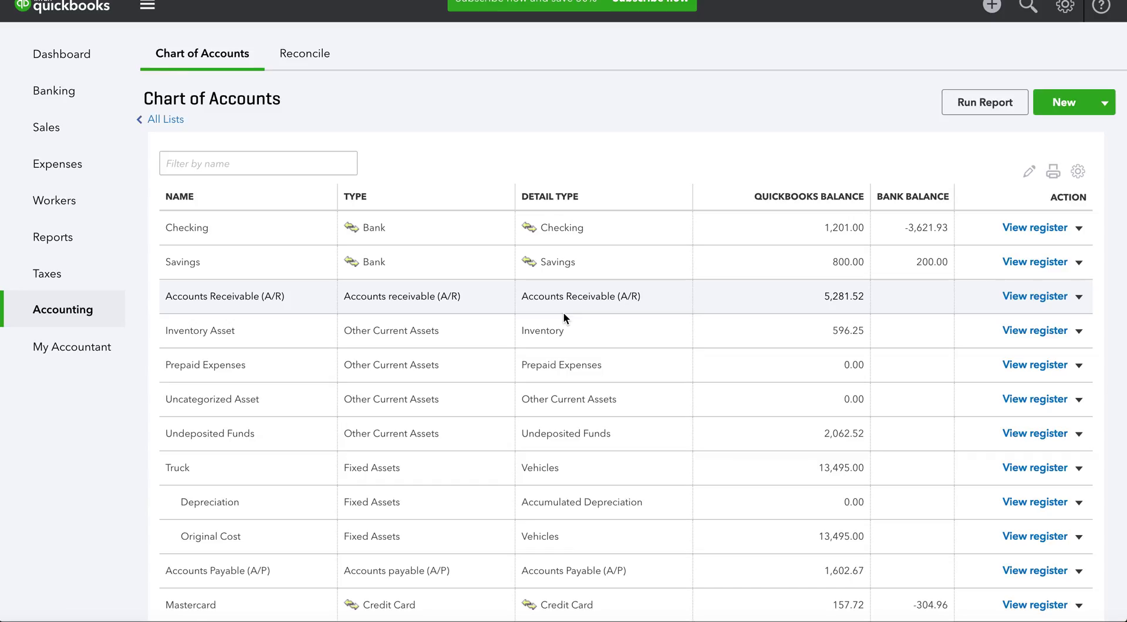
- Go to the dashboard and create a new journal entry
left_click(58, 56)
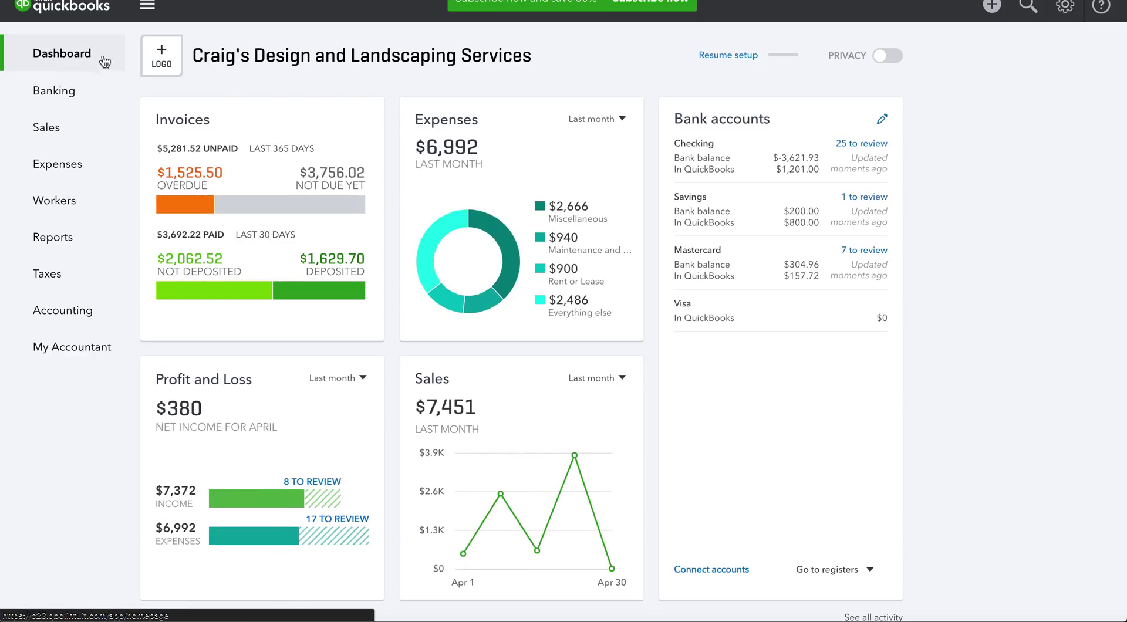
left_click(992, 12)
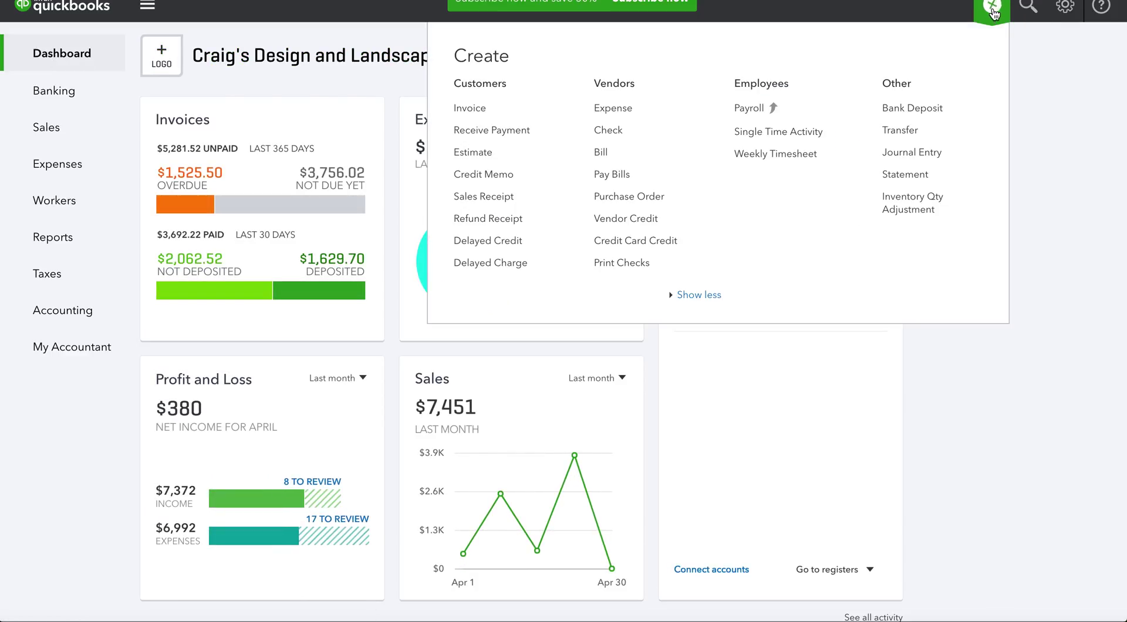
left_click(972, 152)
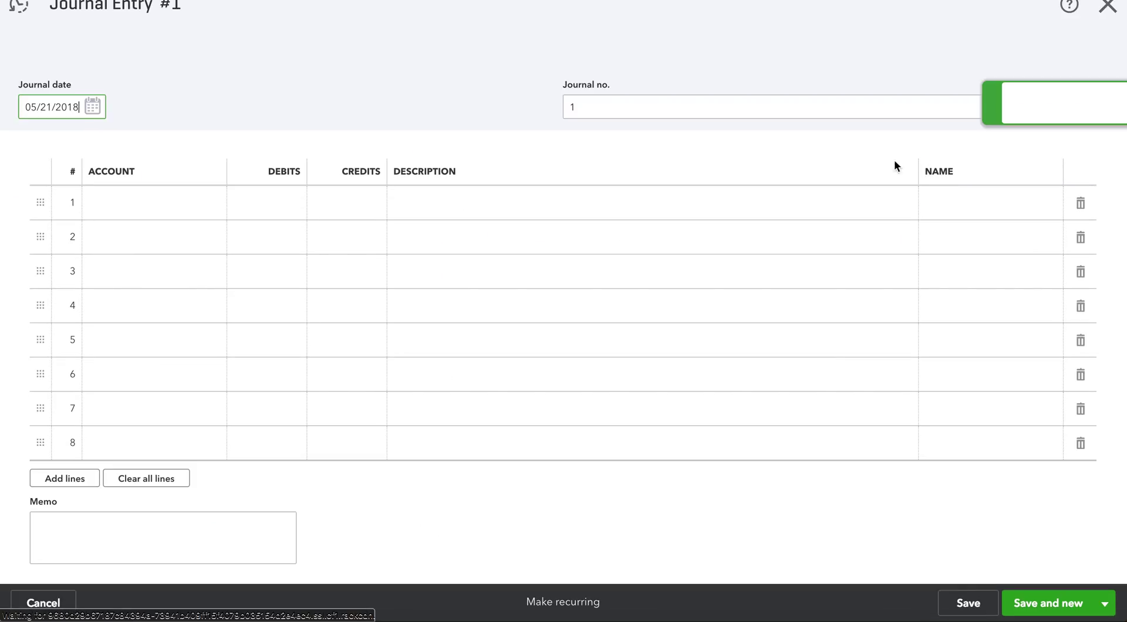
- Set the journal date to 05/02/2018 and the journal number to "1 WG"
left_click(92, 107)
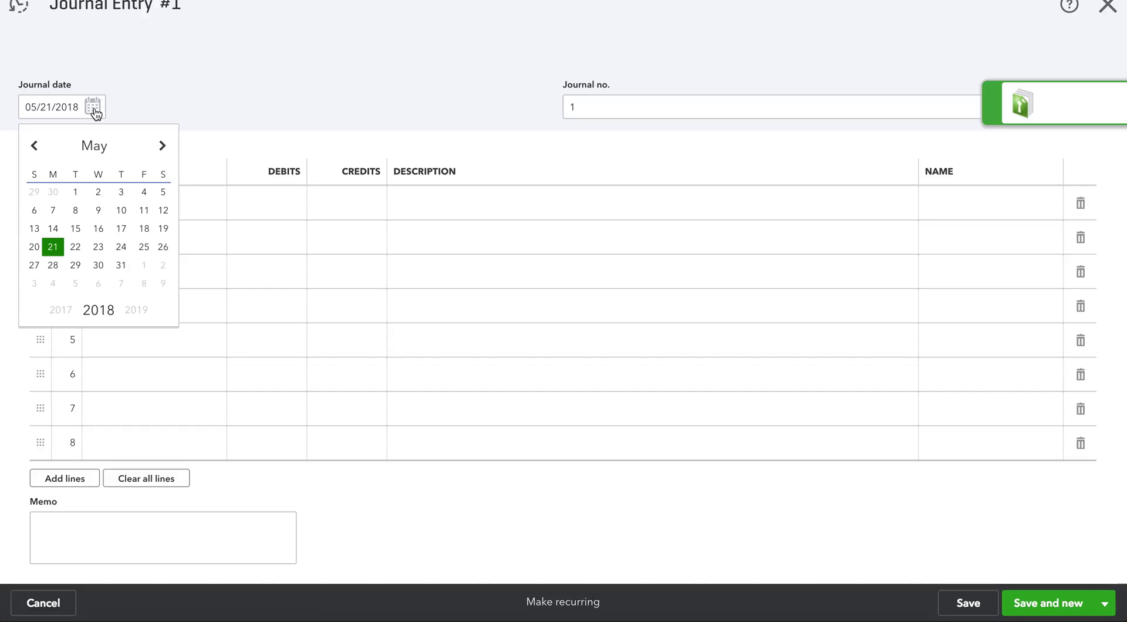
left_click(94, 114)
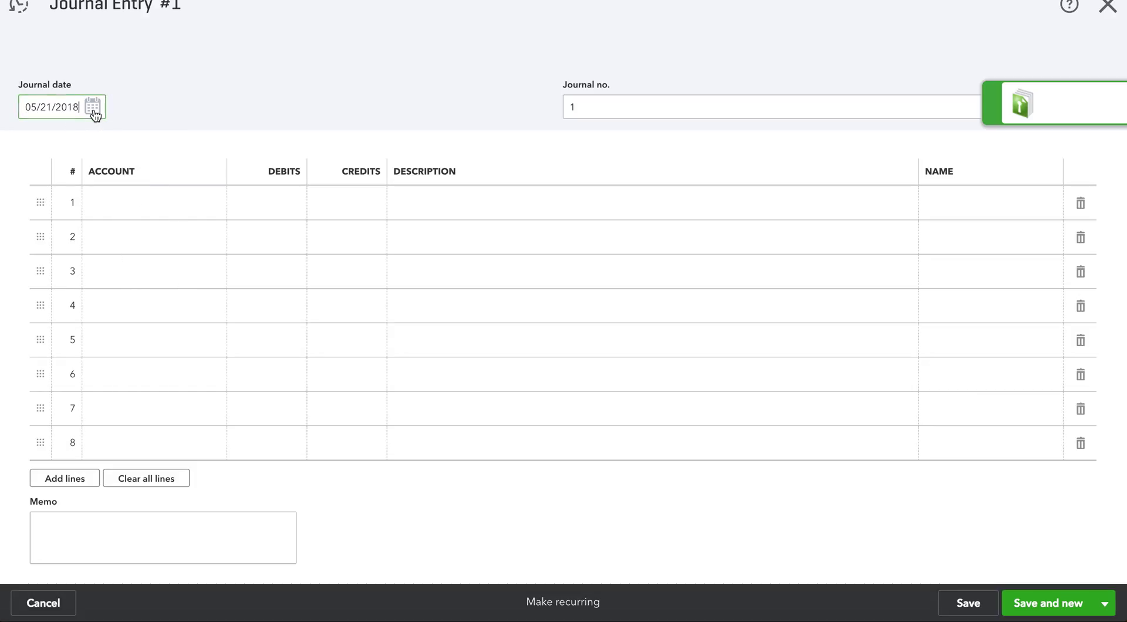
left_click(98, 114)
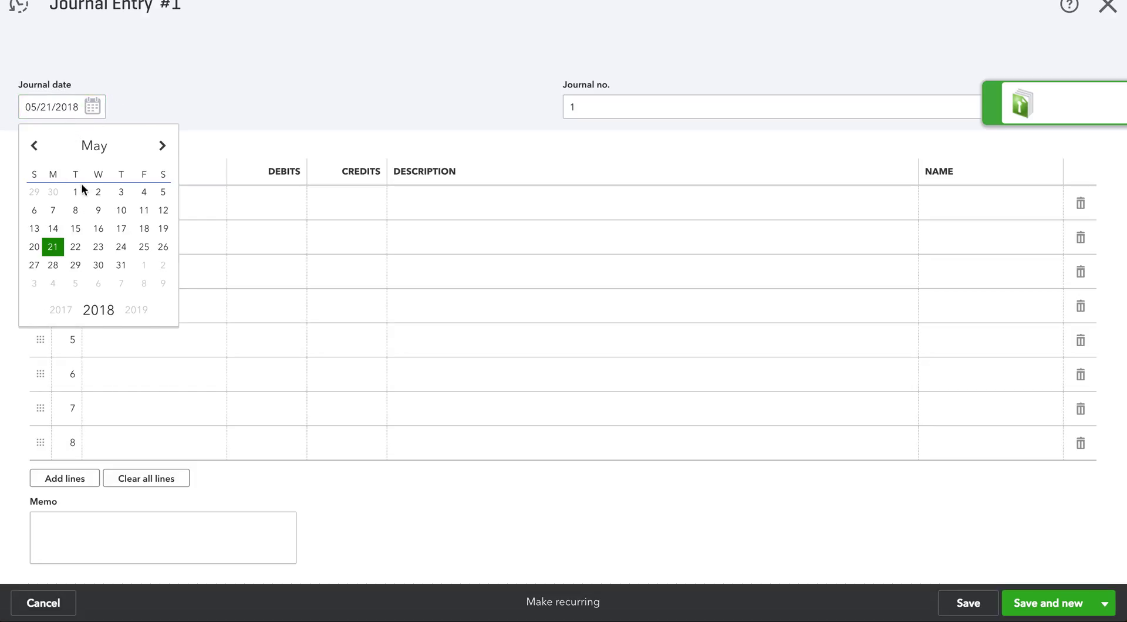
left_click(98, 192)
left_click(586, 107)
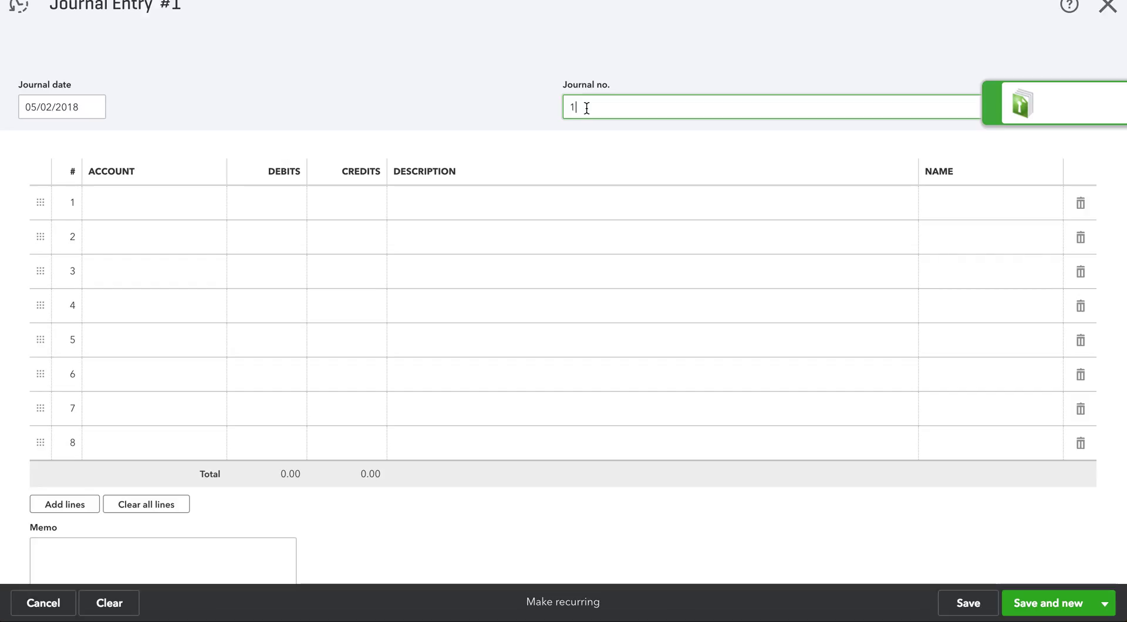
type("WG")
key("Tab")
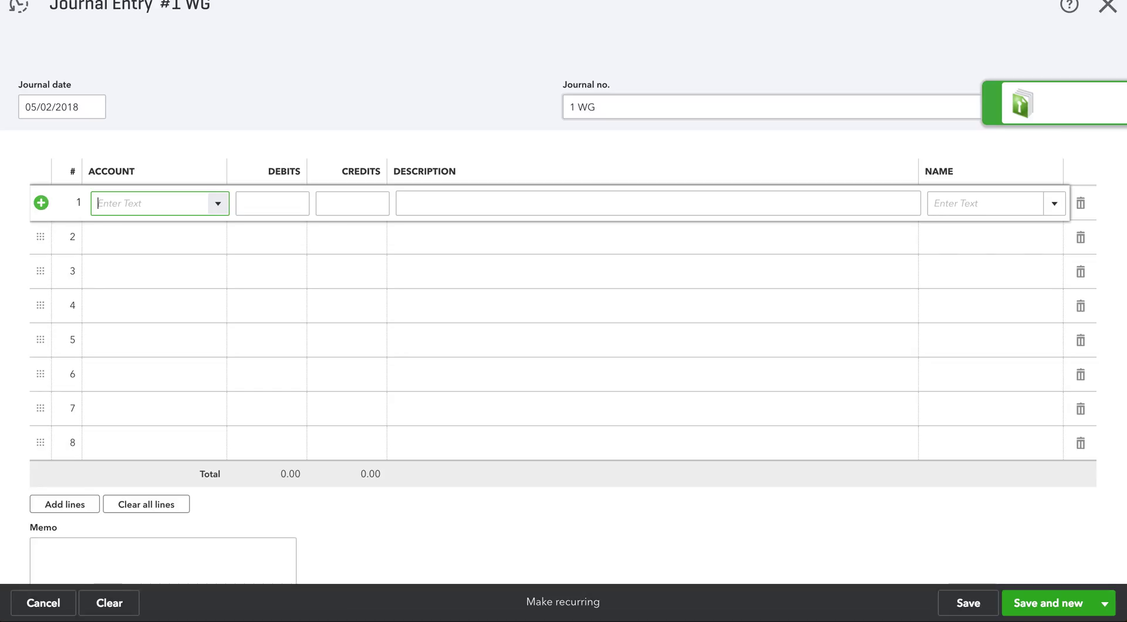
- Debit 15.00 to Office Expenses on line 1 with the description "Personally paid receipt" and assign line 2 to Owner's Draws as the offsetting credit
type("Office Expenses")
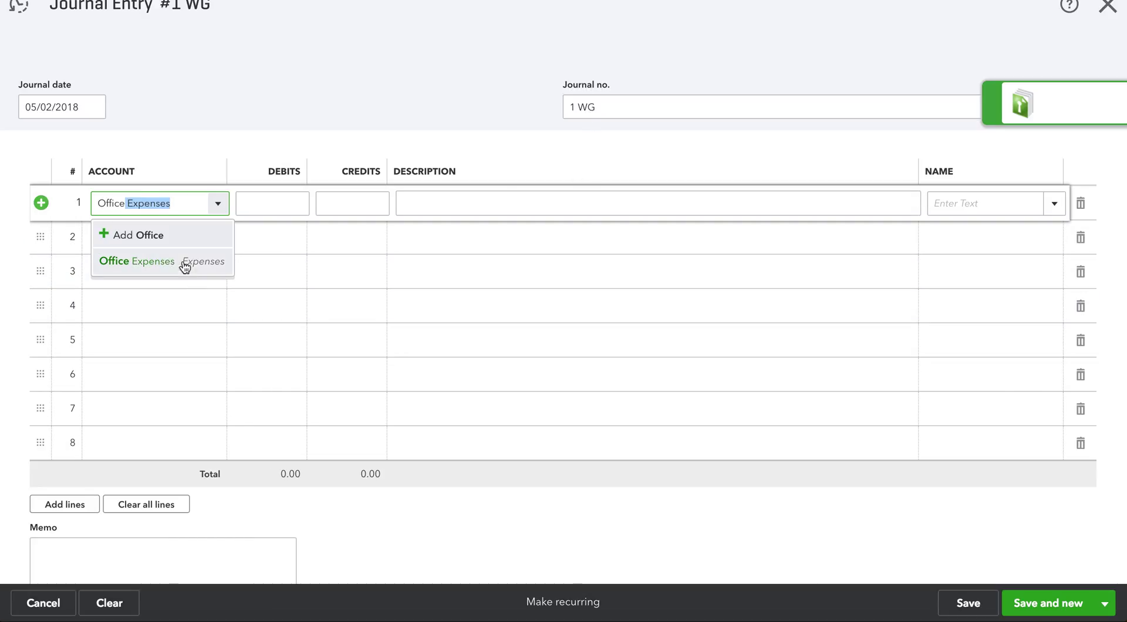
left_click(179, 263)
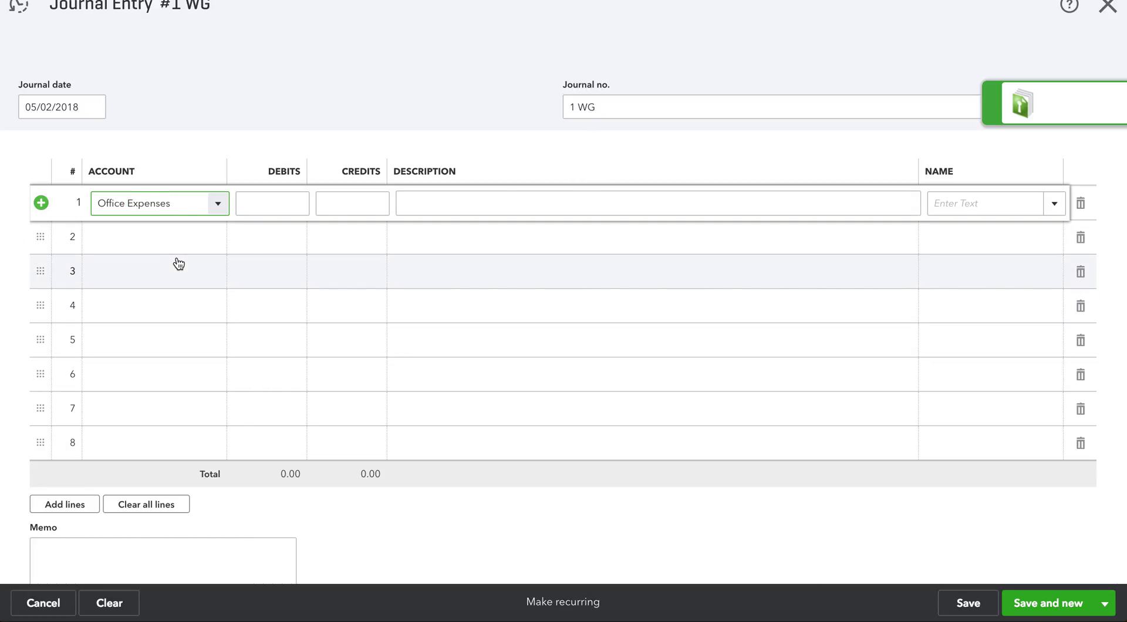
key("Tab")
type("15")
key("Tab")
key("Tab")
type("Personall")
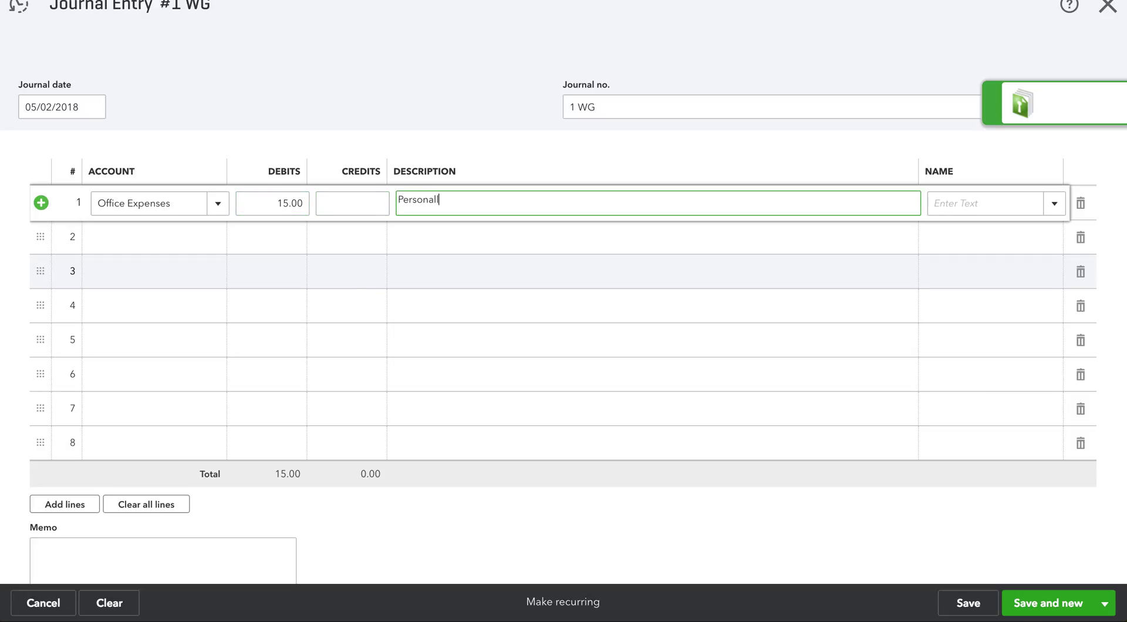
type("y paid receipt")
key("Tab")
key("Tab")
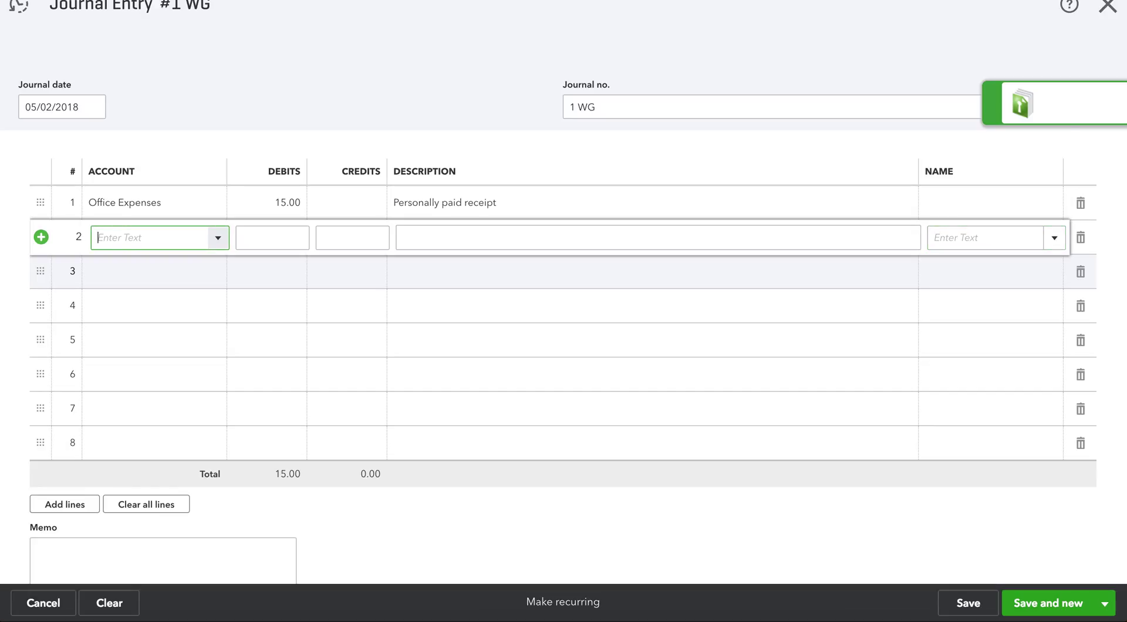
type("Owner's Draws")
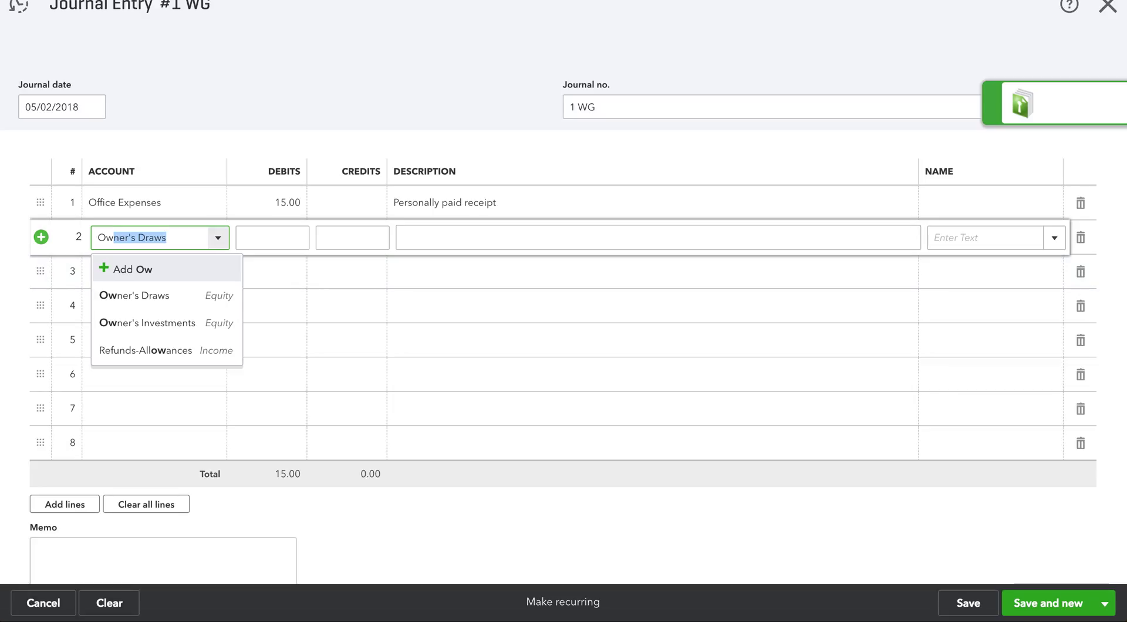
key("Tab")
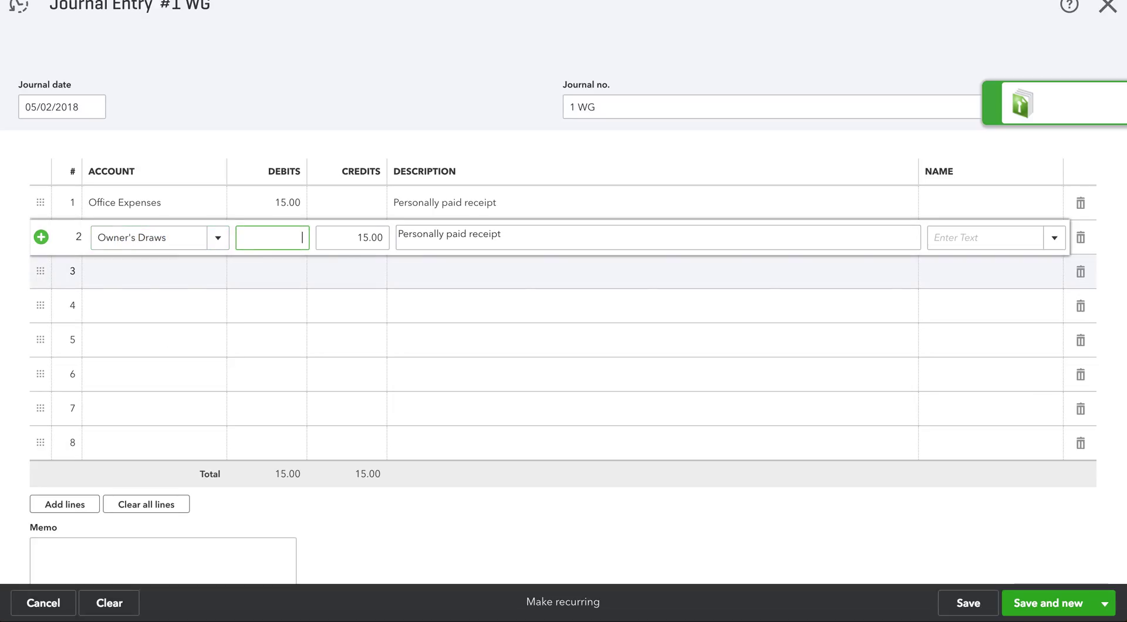
- Change the line 2 account to Owner's Investments
left_click_drag(170, 241, 68, 242)
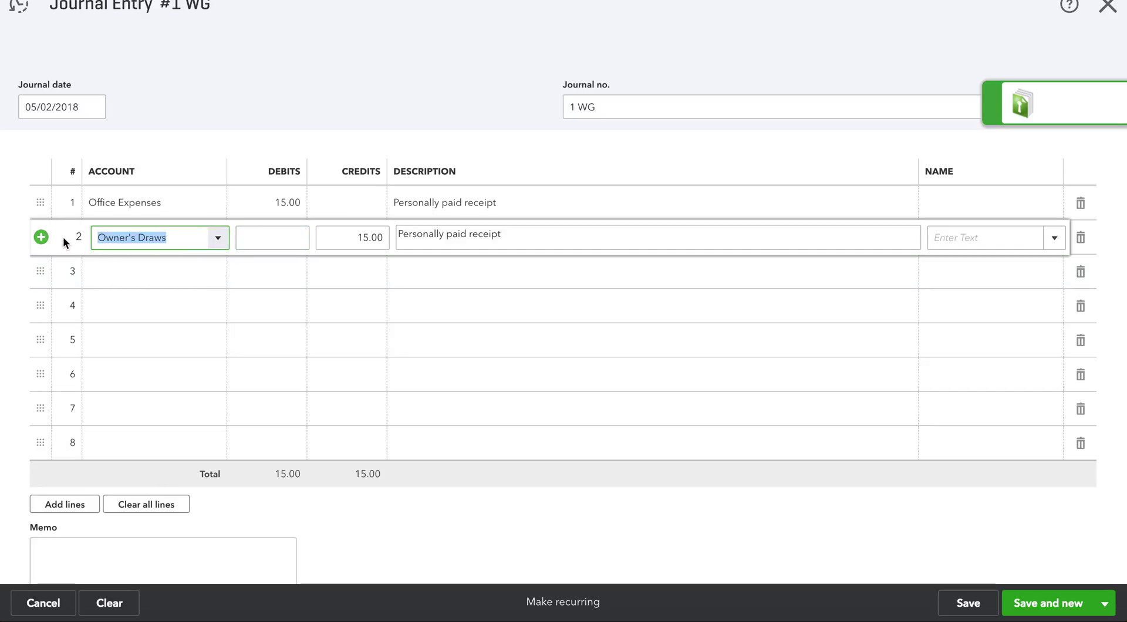
type("Owner")
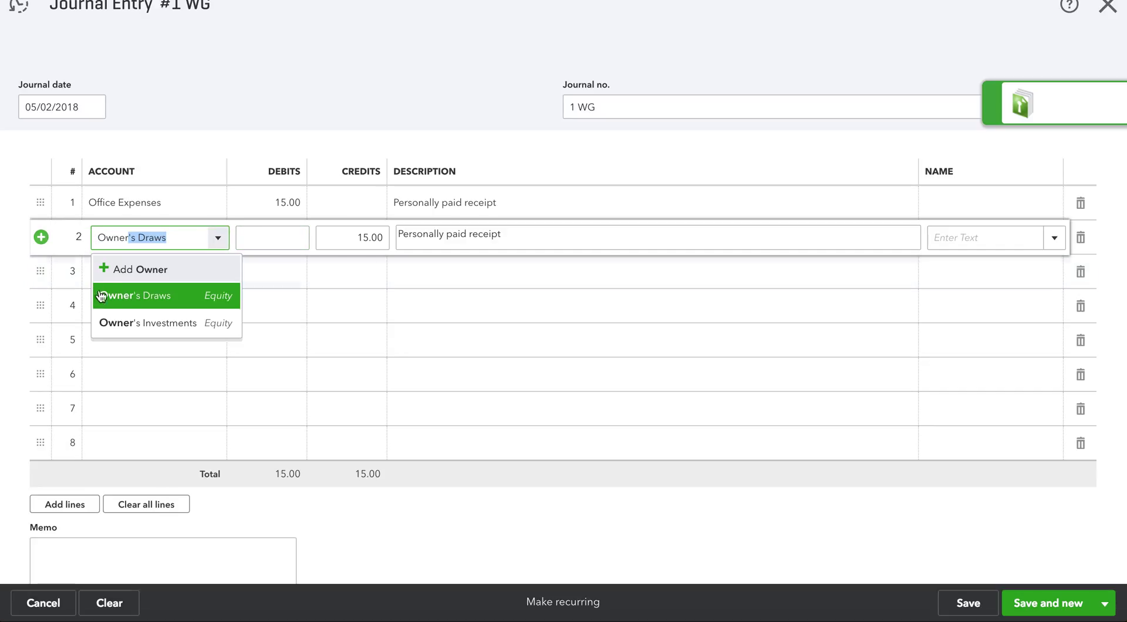
left_click(134, 323)
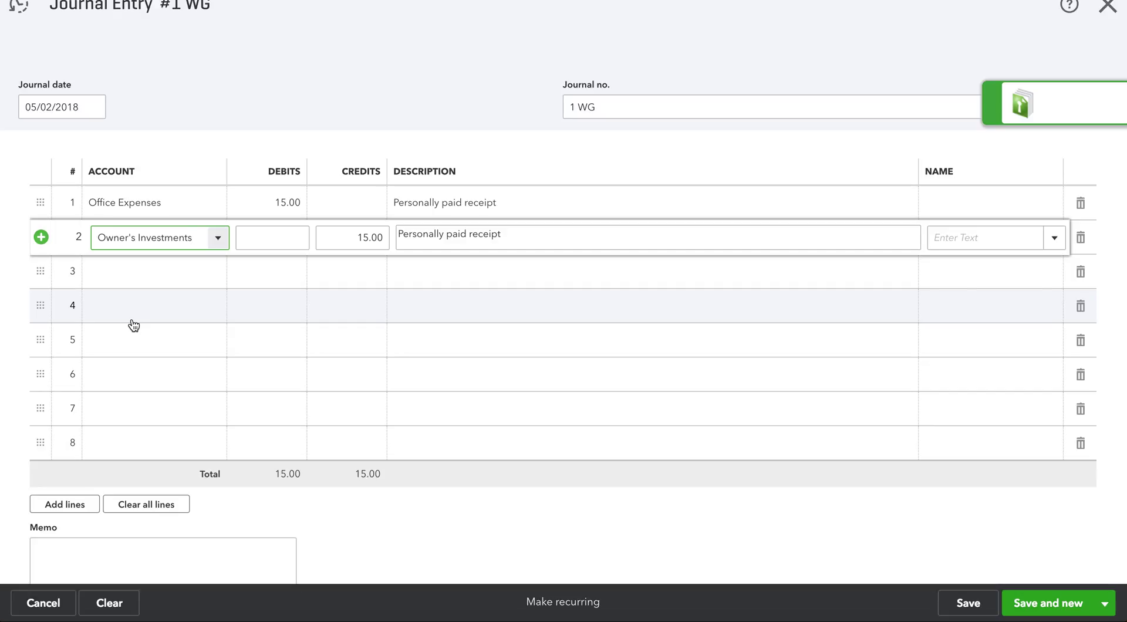
- Set the line 2 account back to Owner's Draws
left_click_drag(200, 238, 36, 229)
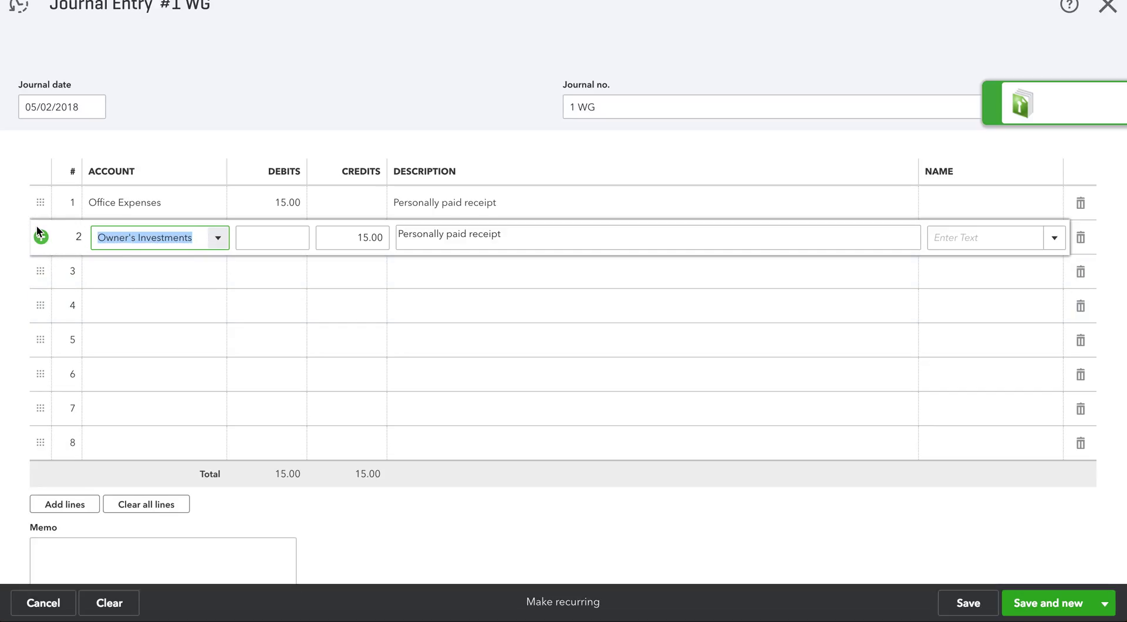
type("Owner's Draws")
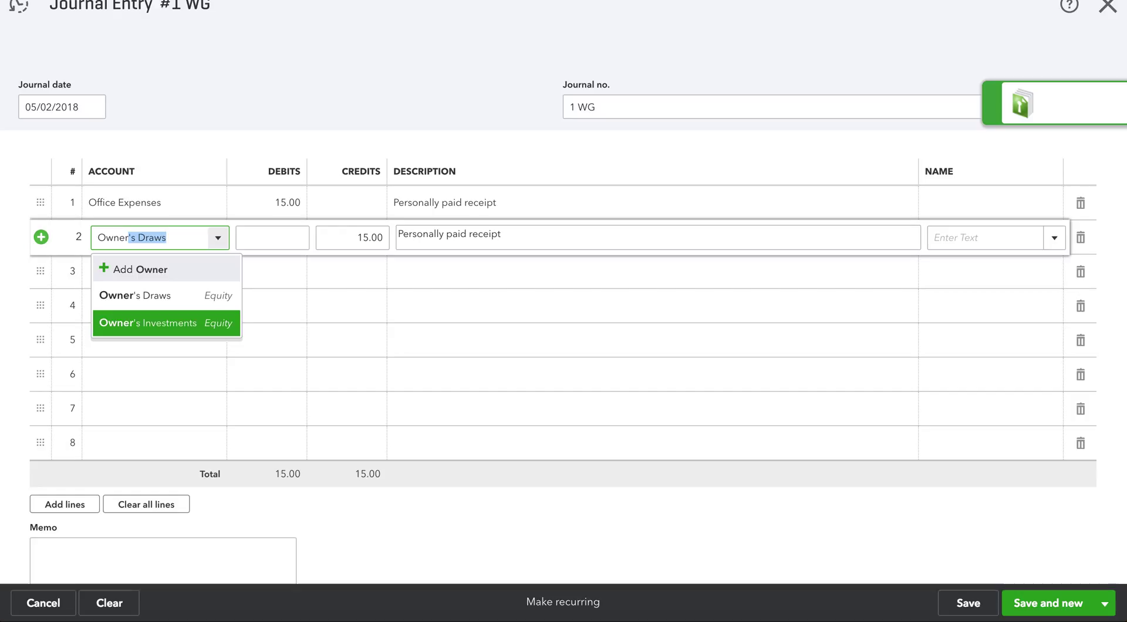
key("Tab")
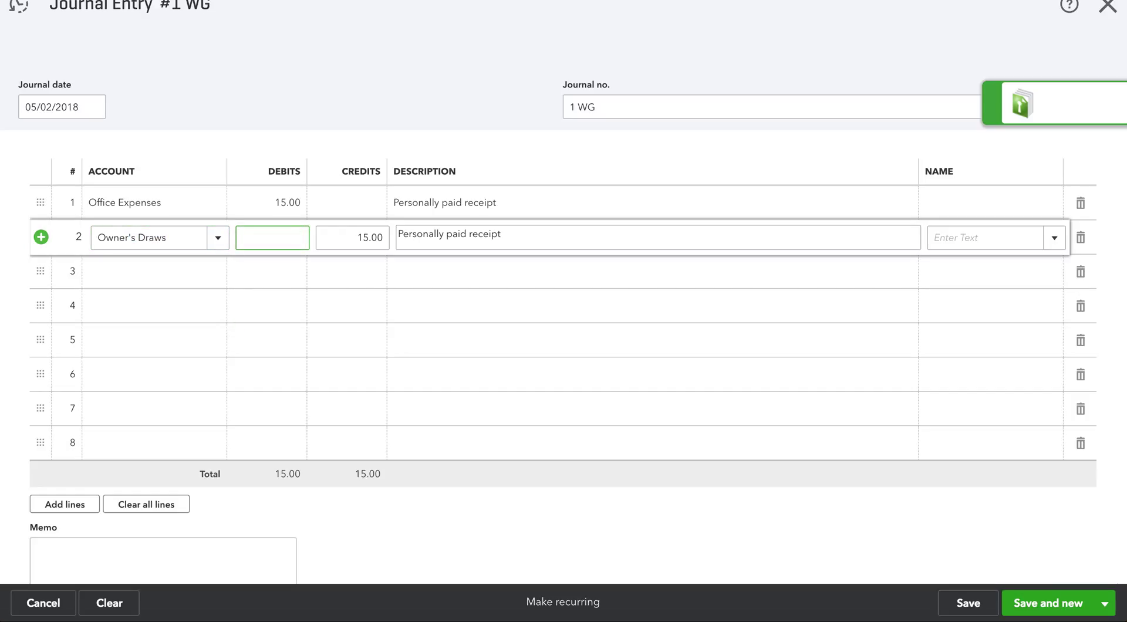
- Save the journal entry, start a new one and set its journal date to 05/04/2018
left_click(1105, 605)
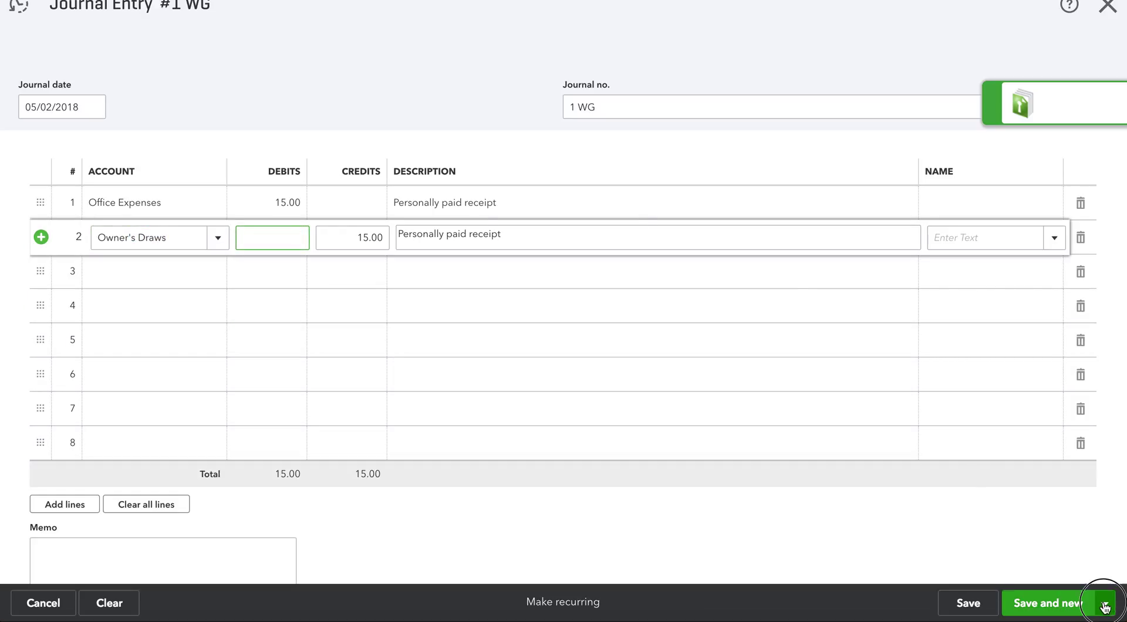
left_click(1058, 608)
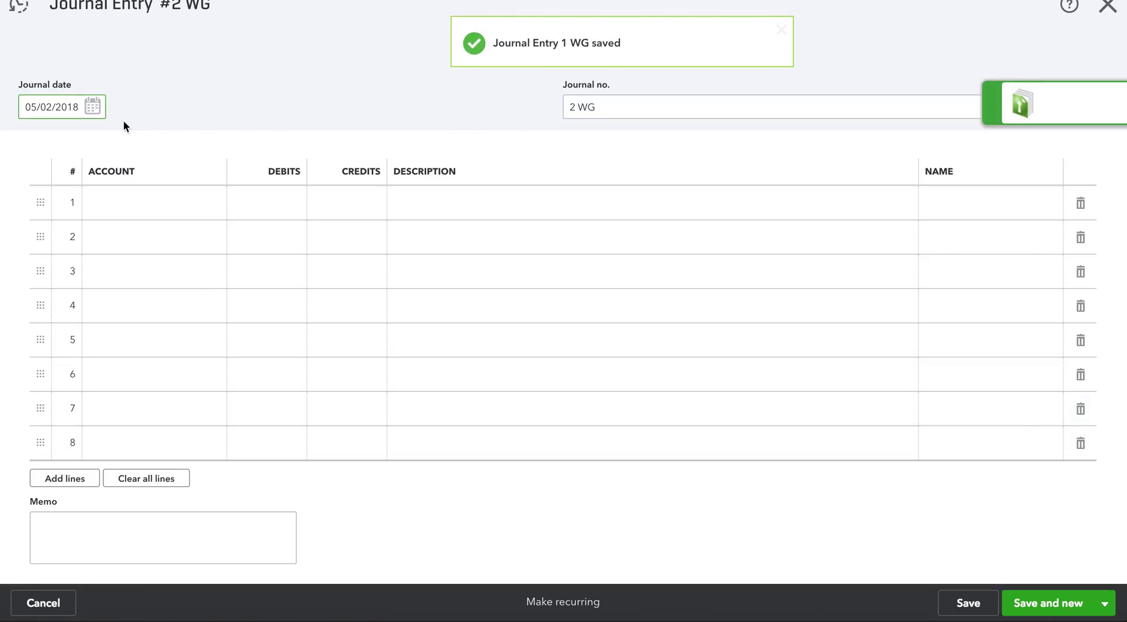
left_click(92, 106)
left_click(141, 195)
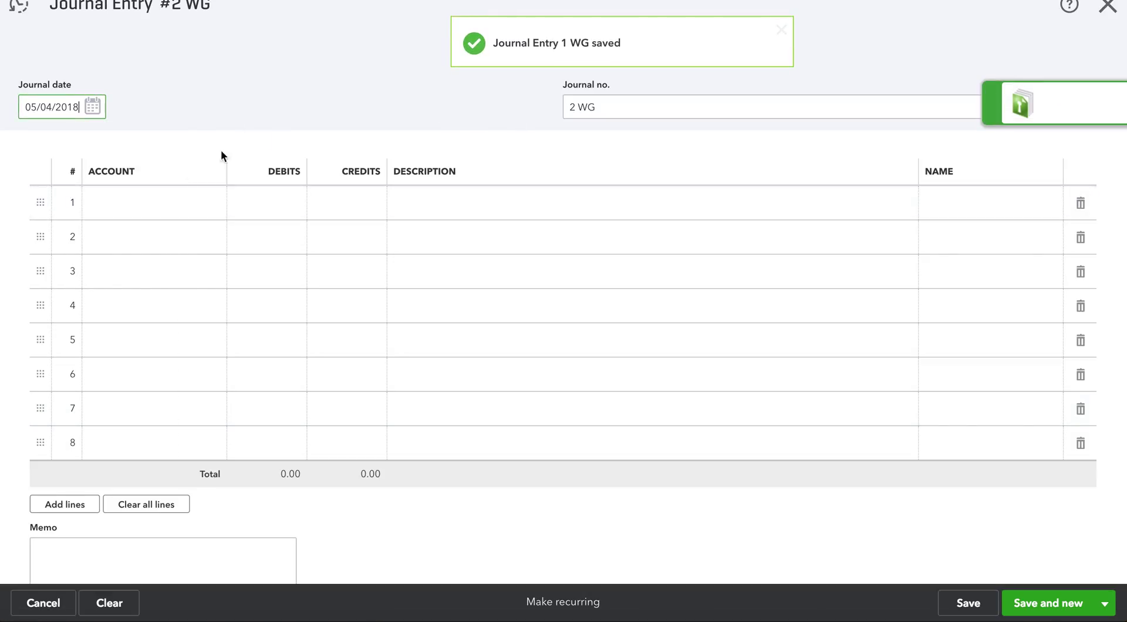
left_click(579, 114)
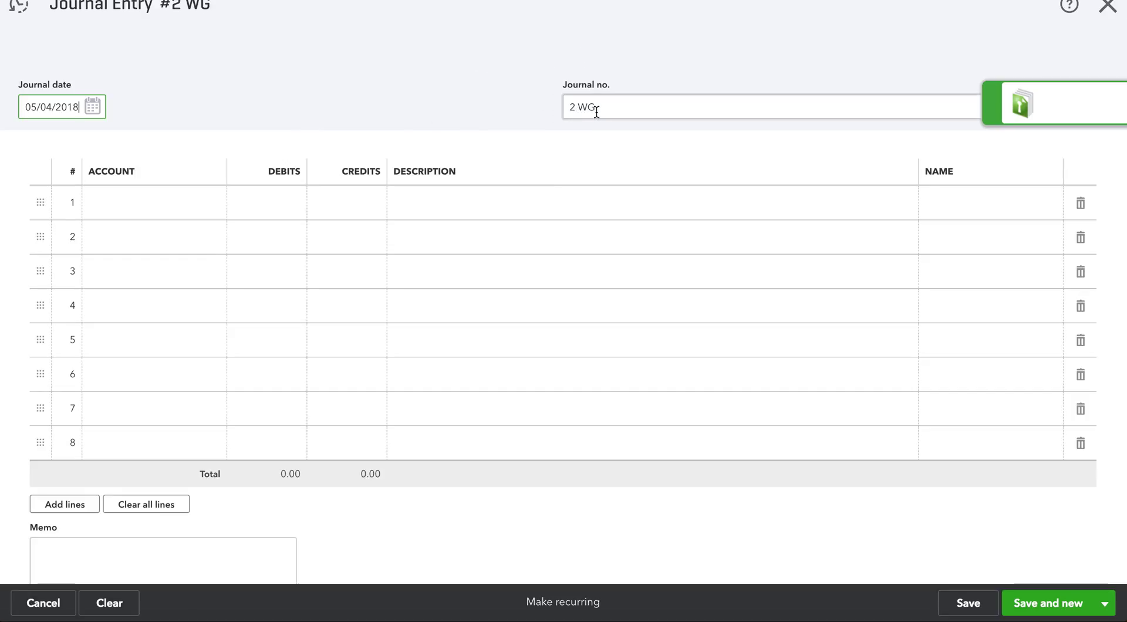
- Debit 30.00 to Meals and Entertainment on line 1, describing it as "personally paid lunch with" followed by the guest's full name
left_click(174, 203)
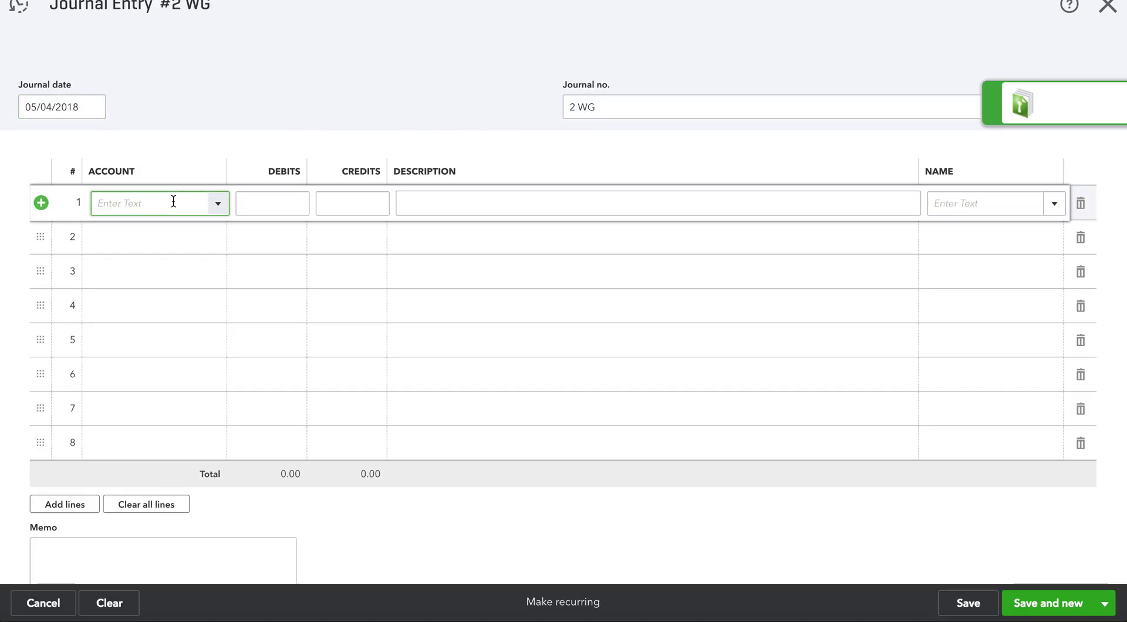
type("Mea")
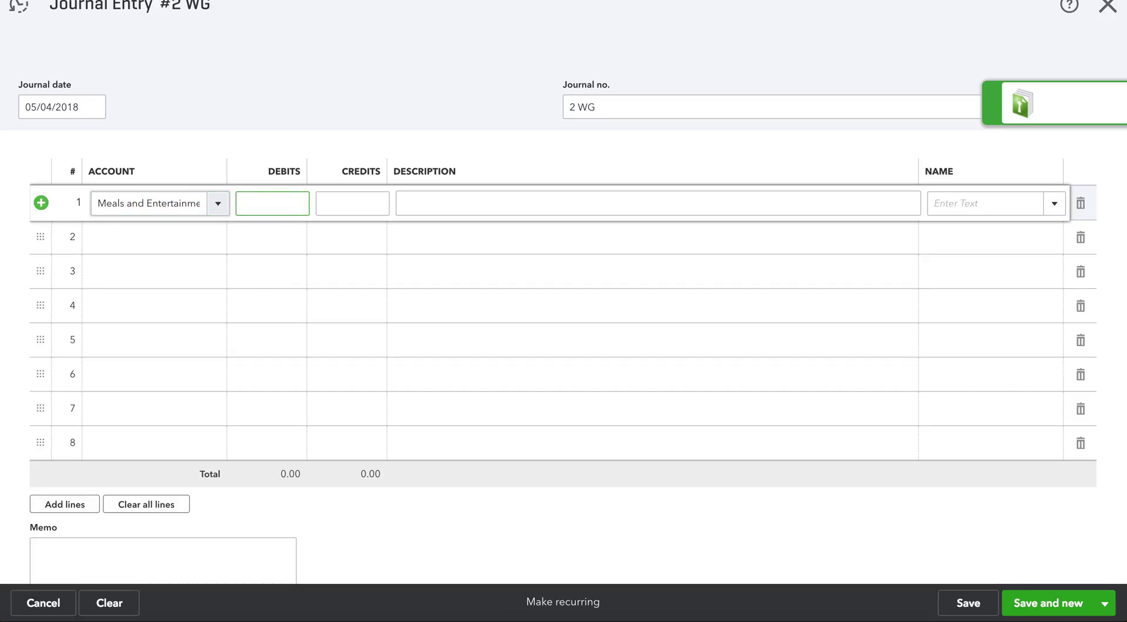
type("30")
key("Tab")
key("Tab")
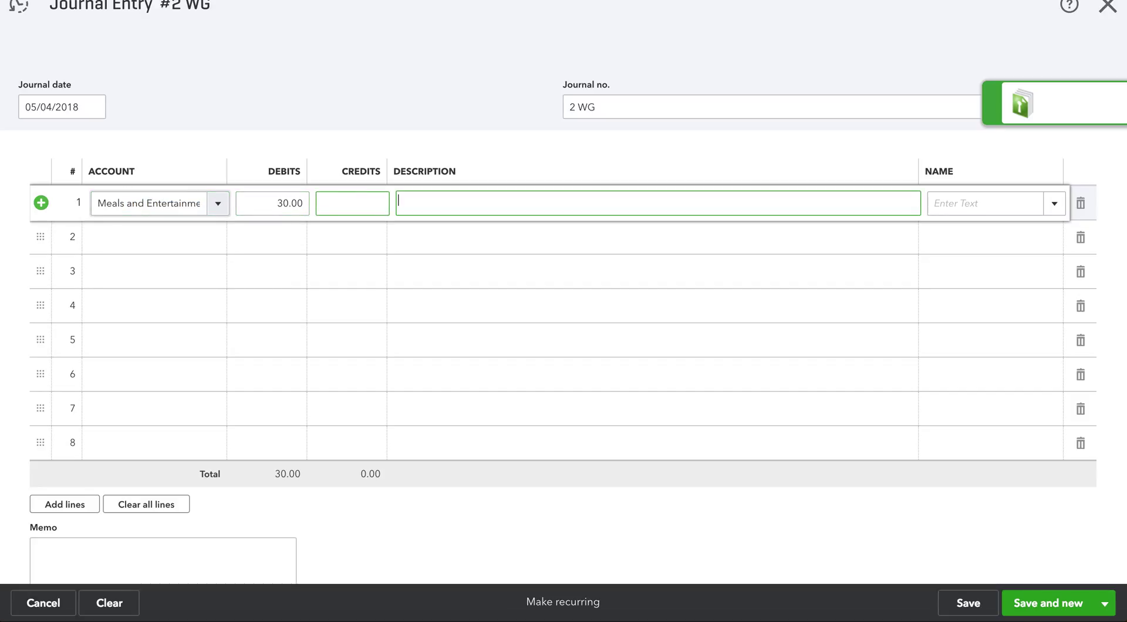
type("personally paid ")
type("lunch")
type(" with ")
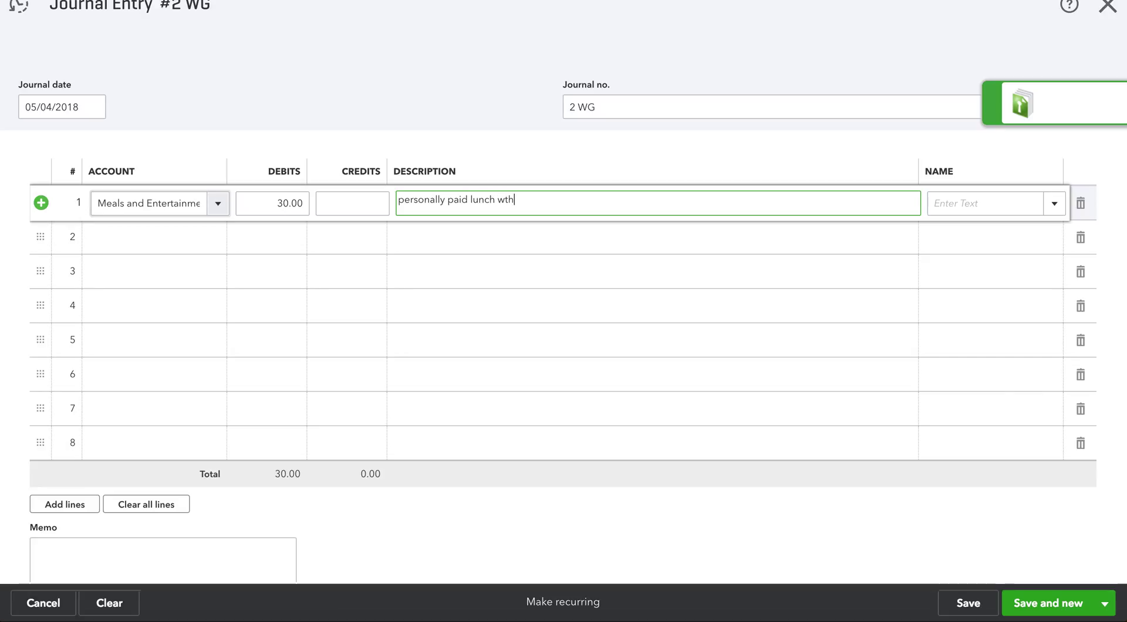
type("Joe Smith")
key("Tab")
key("Tab")
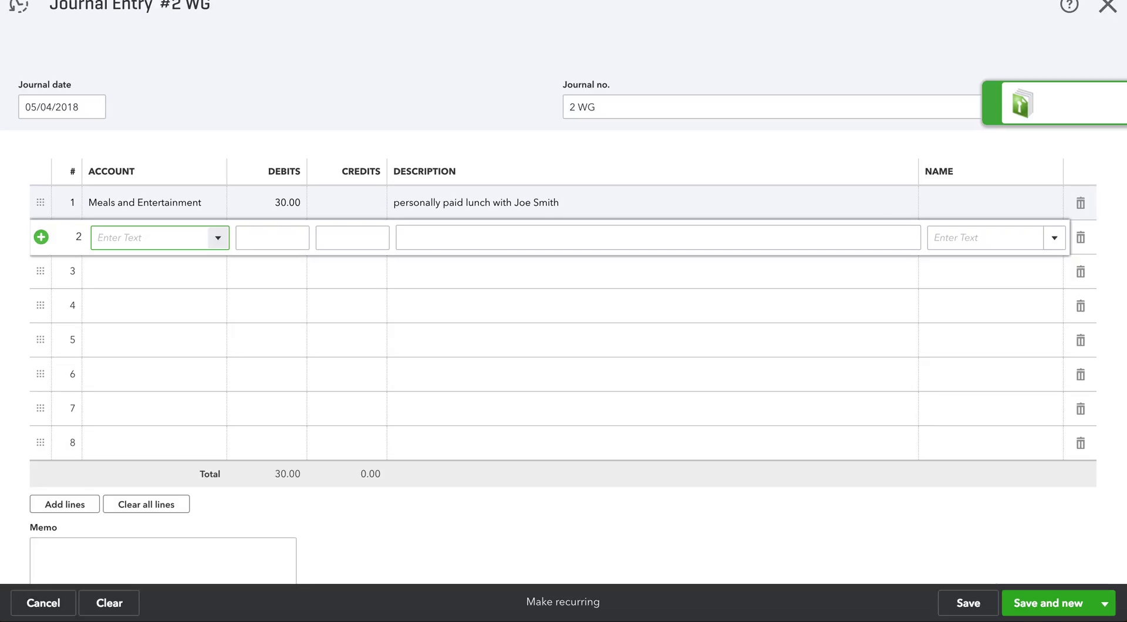
- Assign line 2 to Owner's Draws as the offsetting 30.00 credit, and save and close the journal entry
type("Owner's Draws")
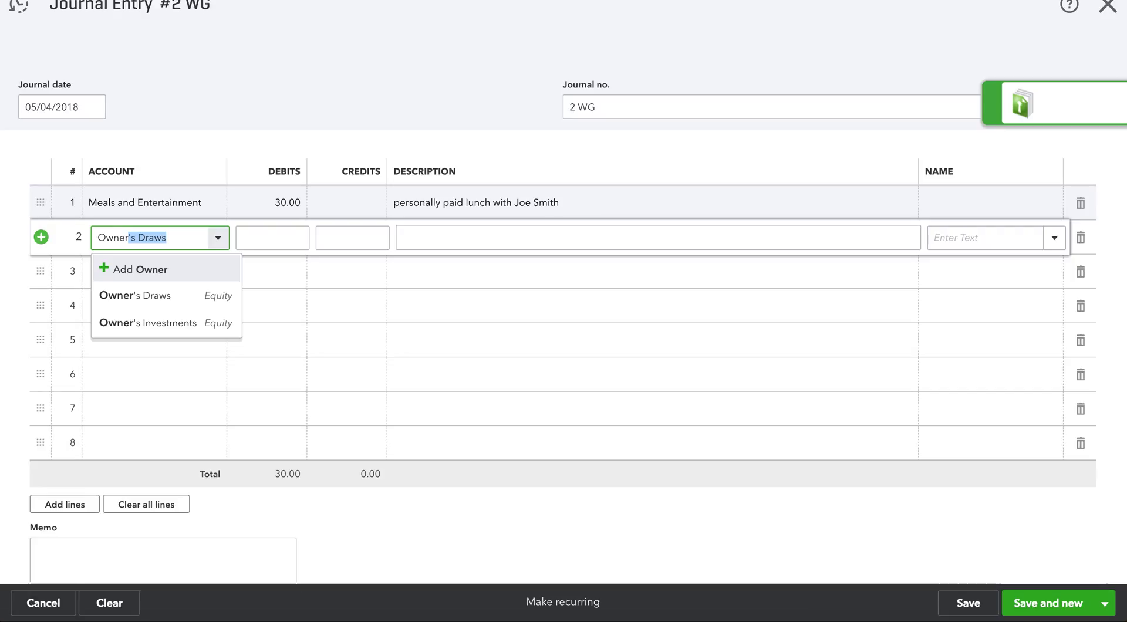
key("Tab")
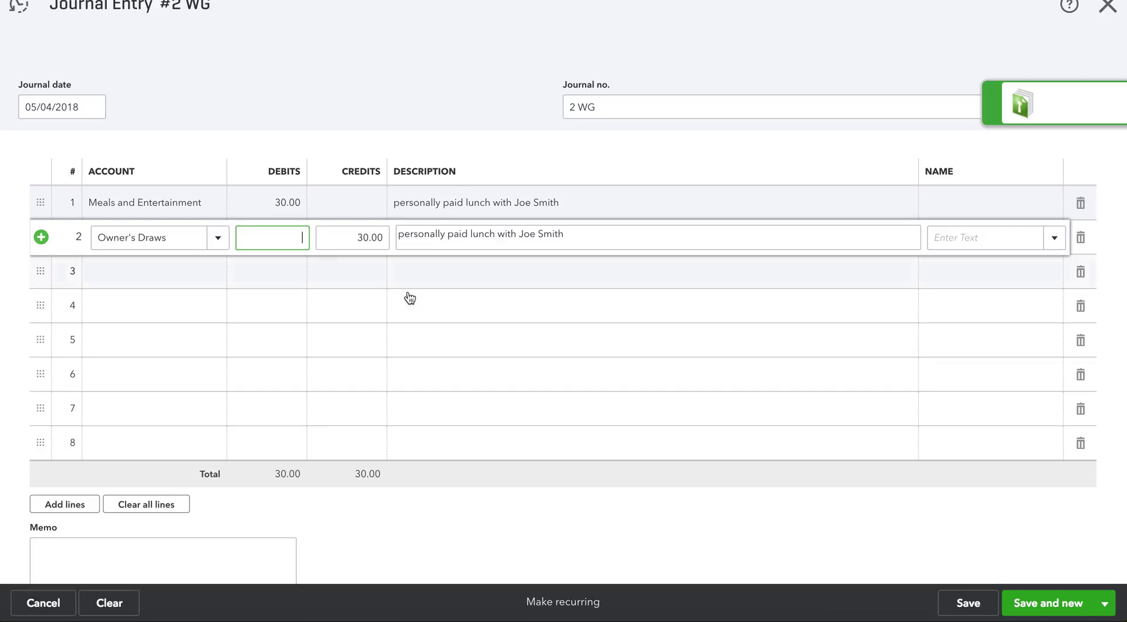
left_click(1114, 609)
left_click(1004, 581)
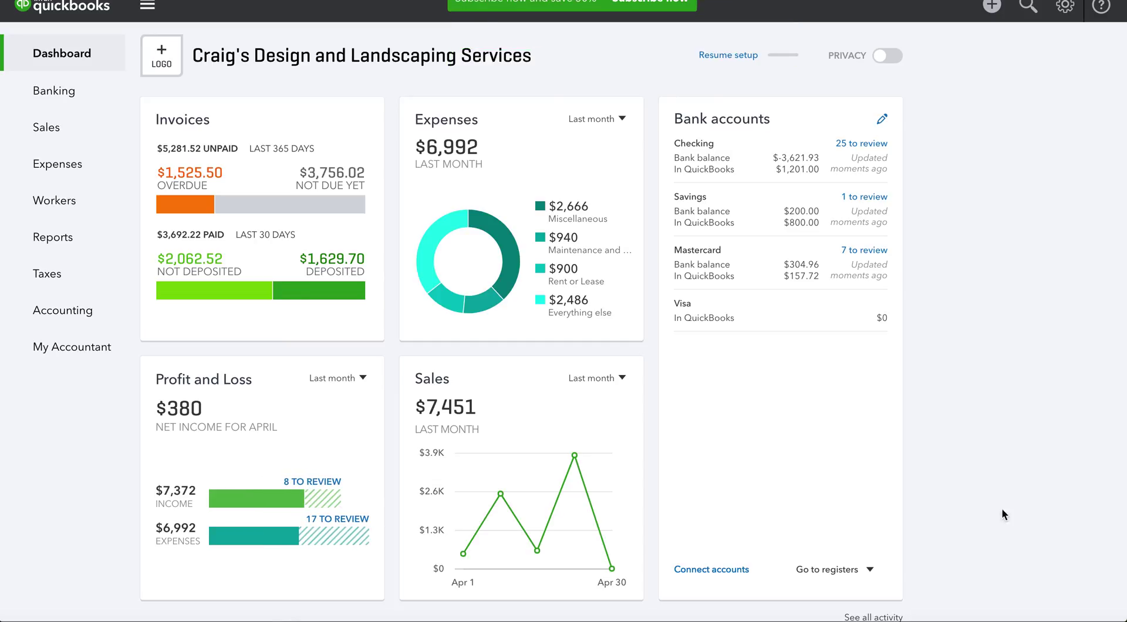
- Create a journal entry debiting 30.00 to Meals and Entertainment on line 1, describing it as "personally paid lunch with" followed by the guest's full name
left_click(992, 7)
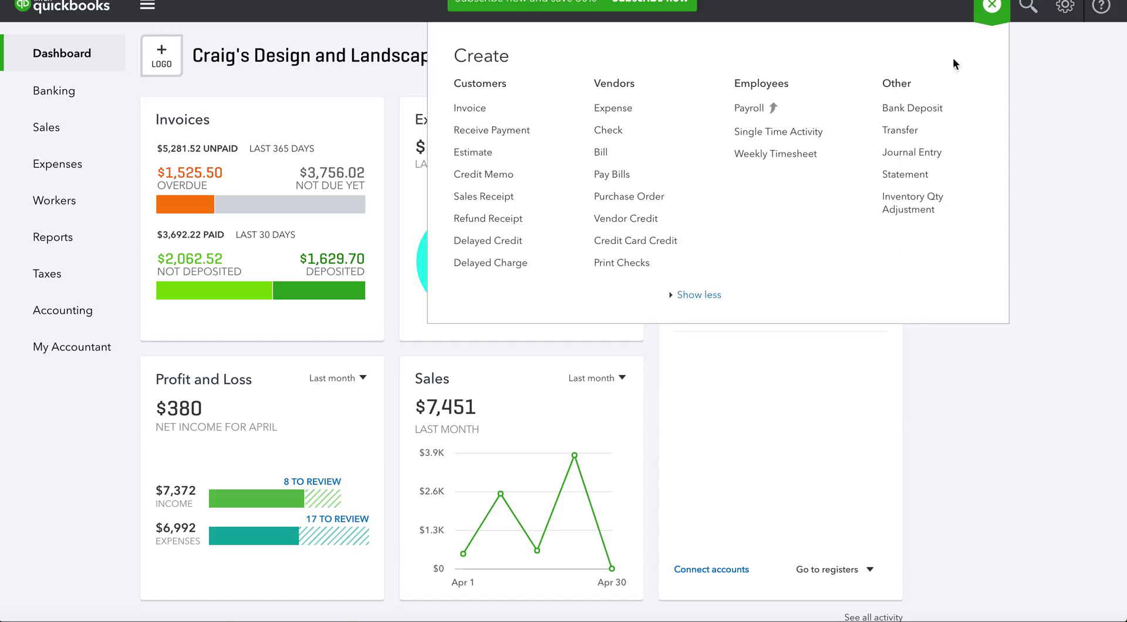
left_click(920, 151)
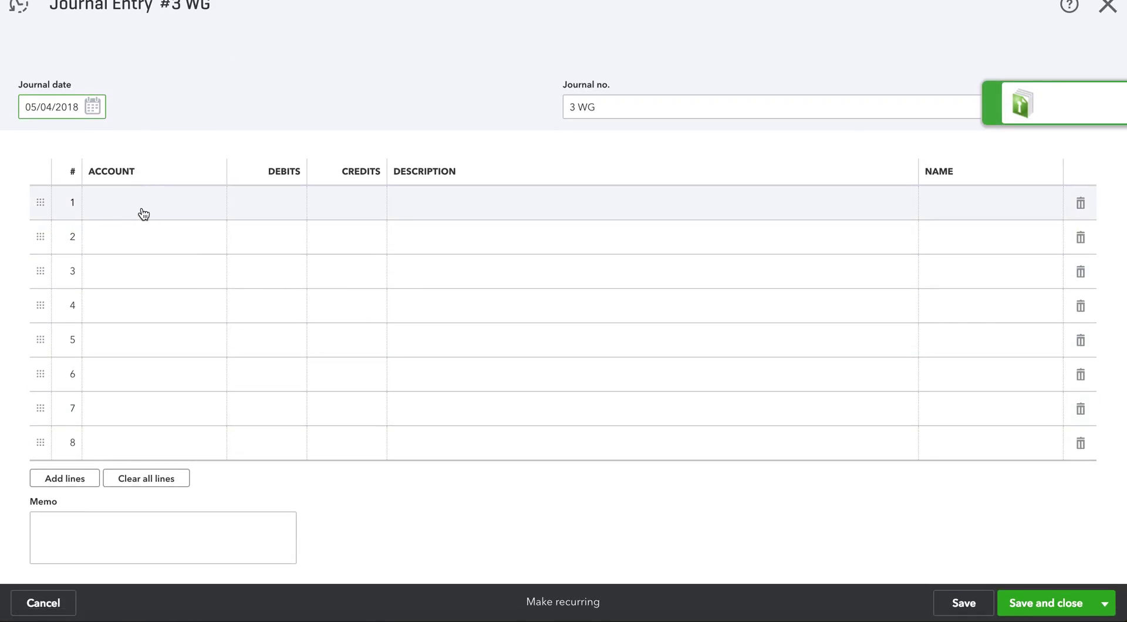
left_click(143, 212)
type("meals")
key("Tab")
type("30")
key("Tab")
type("personally")
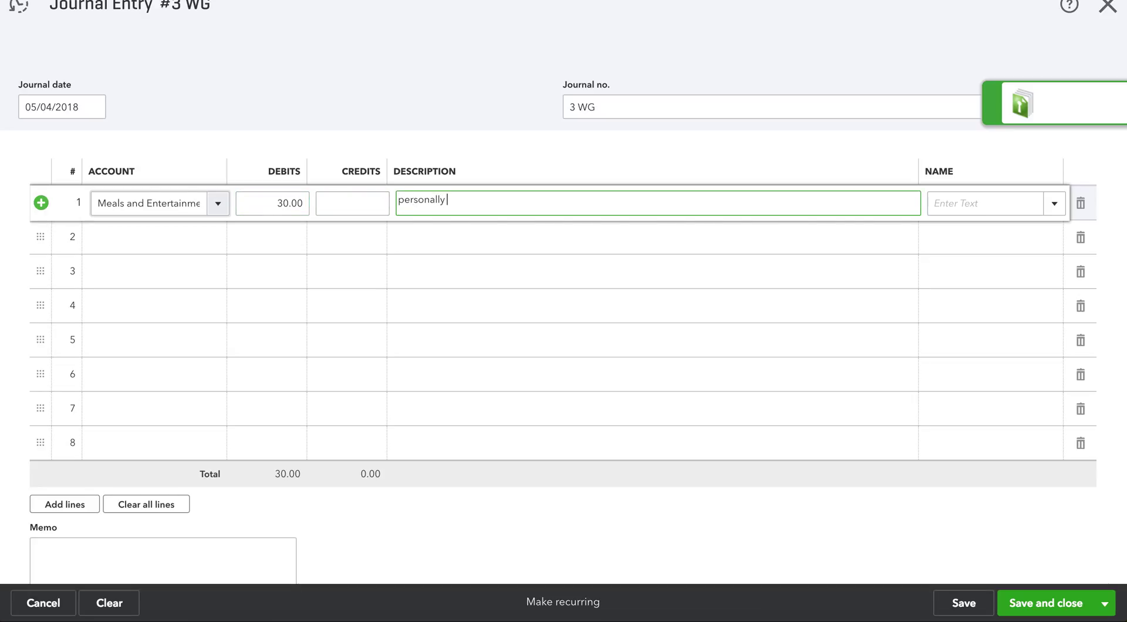
type(" paid lunch with Joe ")
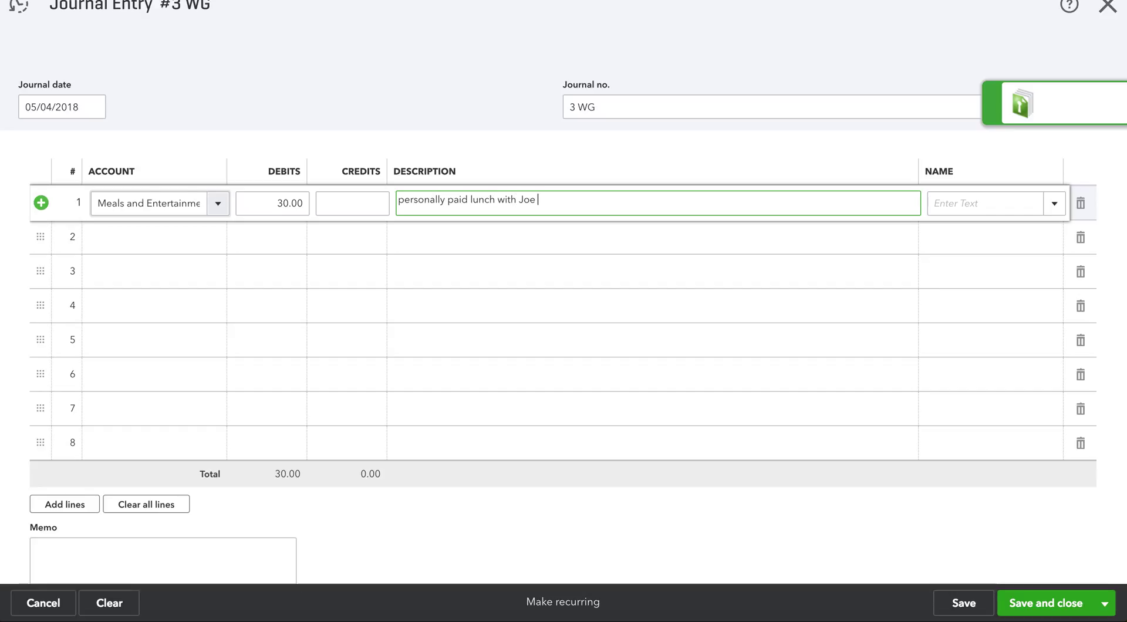
type("Smith")
key("Tab")
key("Tab")
- Debit 15.00 to Office Expenses on line 2 of the journal entry
type("Off")
key("Tab")
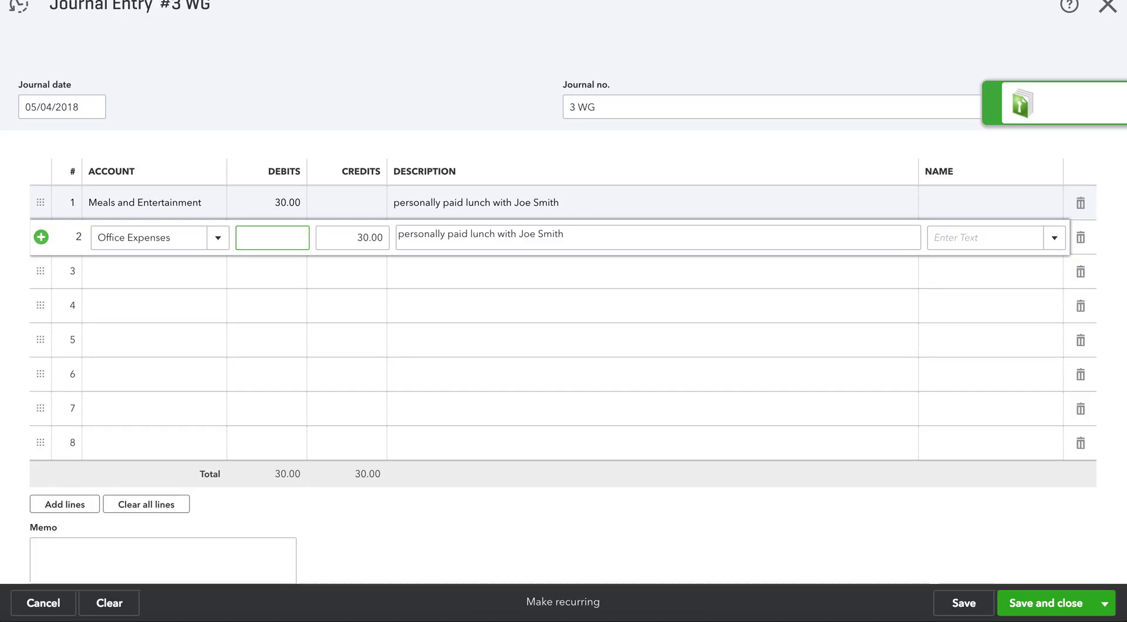
type("15")
key("Tab")
key("Tab")
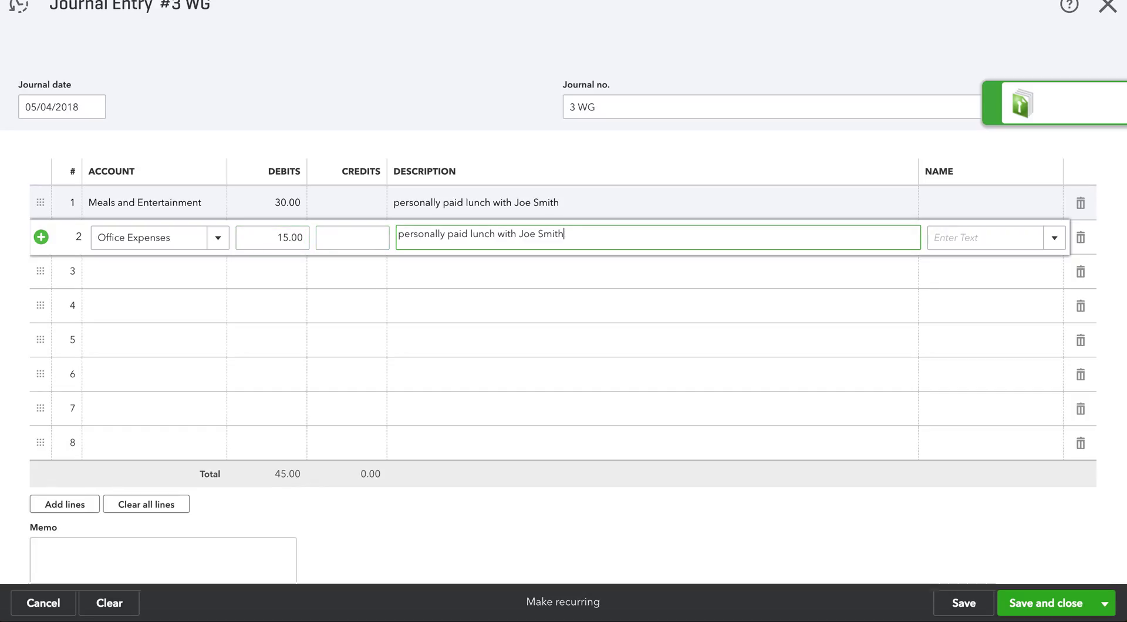
- Change the line 2 description to "personally paid supplies"
key("BackSpace")
key("BackSpace")
key("BackSpace")
key("BackSpace")
key("BackSpace")
key("BackSpace")
key("BackSpace")
key("BackSpace")
key("BackSpace")
key("BackSpace")
key("BackSpace")
key("BackSpace")
key("BackSpace")
key("BackSpace")
key("BackSpace")
key("BackSpace")
key("BackSpace")
key("BackSpace")
key("BackSpace")
key("BackSpace")
type("supplies")
key("Tab")
key("Tab")
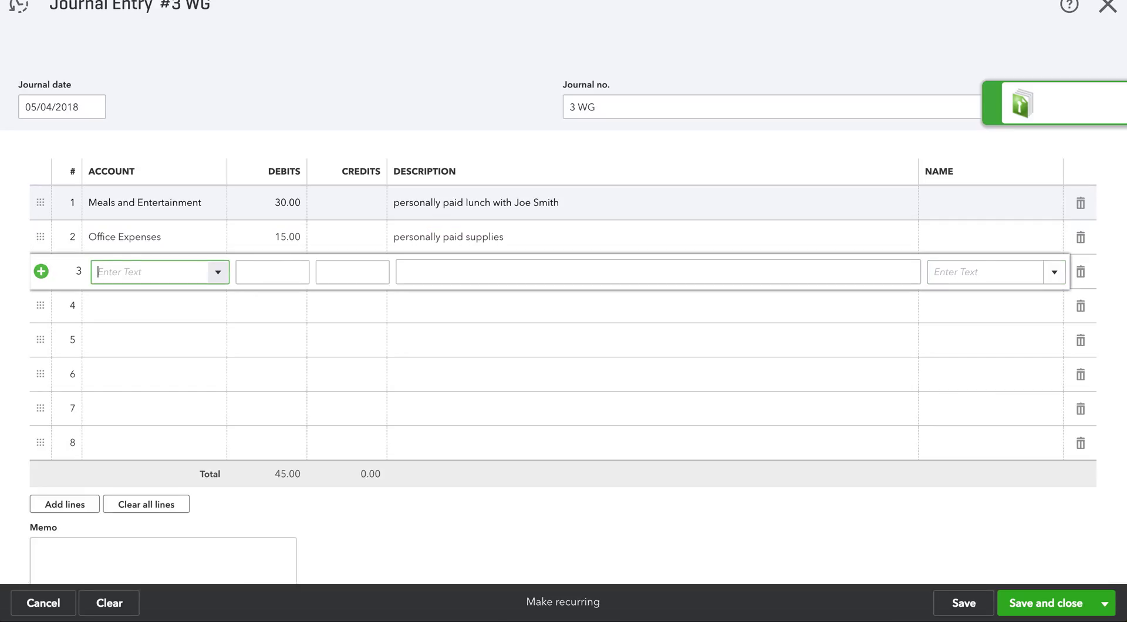
- Assign line 3 to Owner's Draws as the offsetting 45.00 credit, and save and close the journal entry
type("owner")
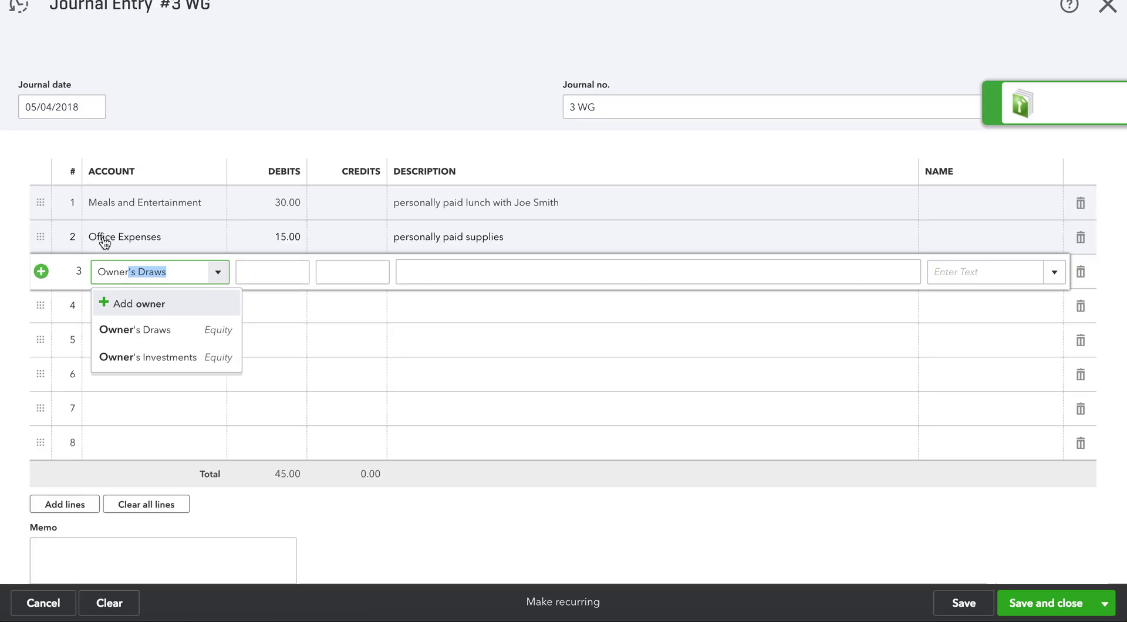
left_click(139, 339)
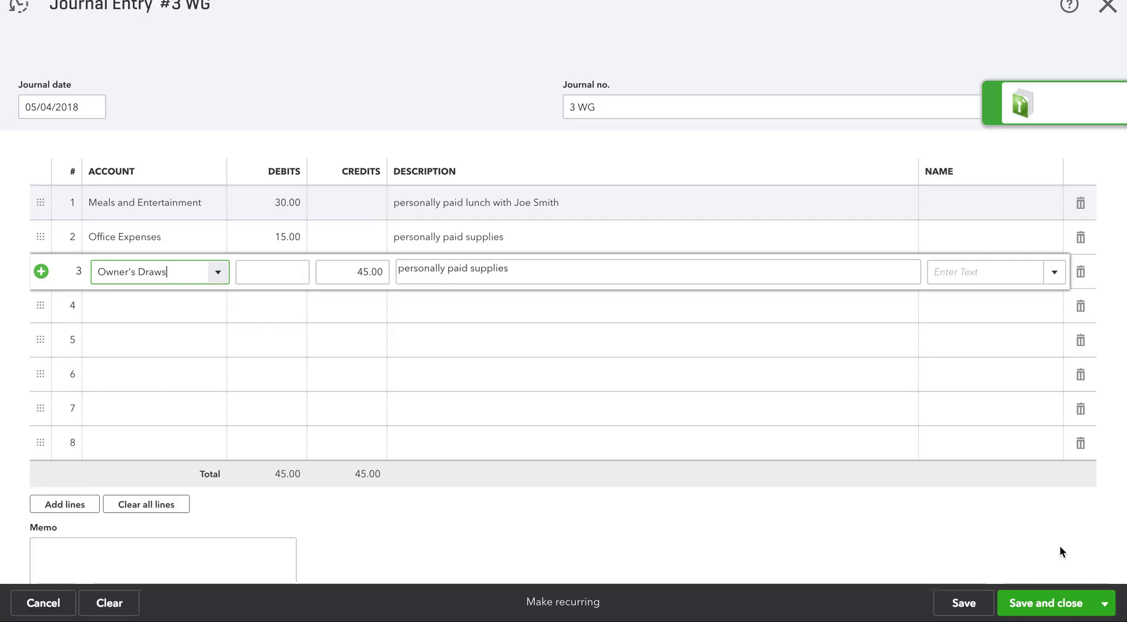
left_click(1058, 594)
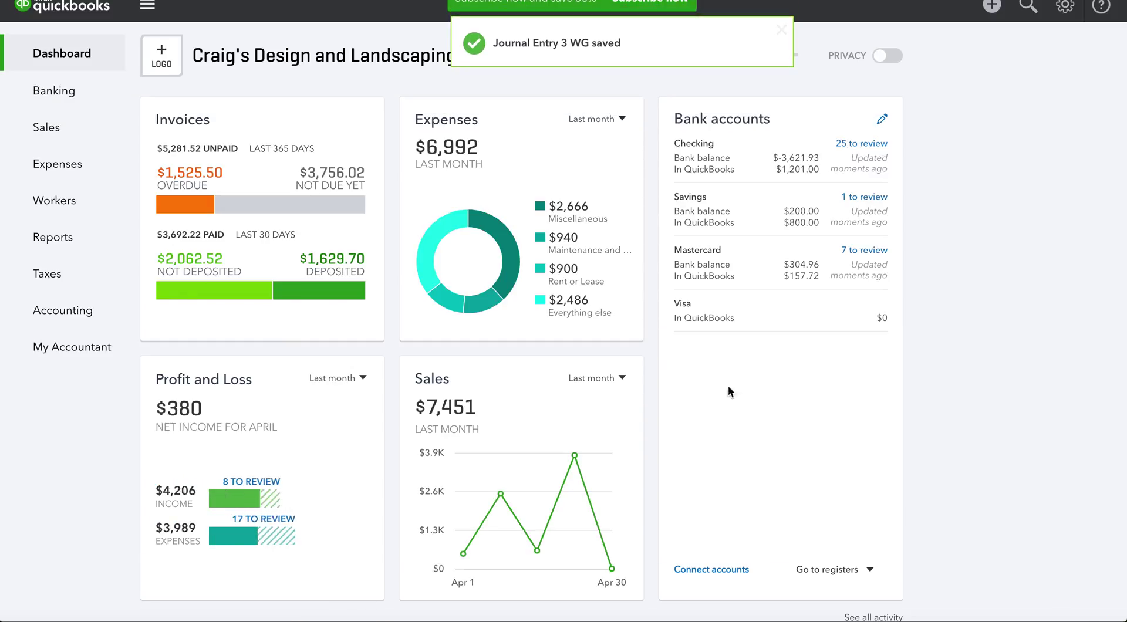
- Filter the Chart of Accounts by "Owner" and open the Owner's Draws register, dismissing the register basics tip
left_click(59, 313)
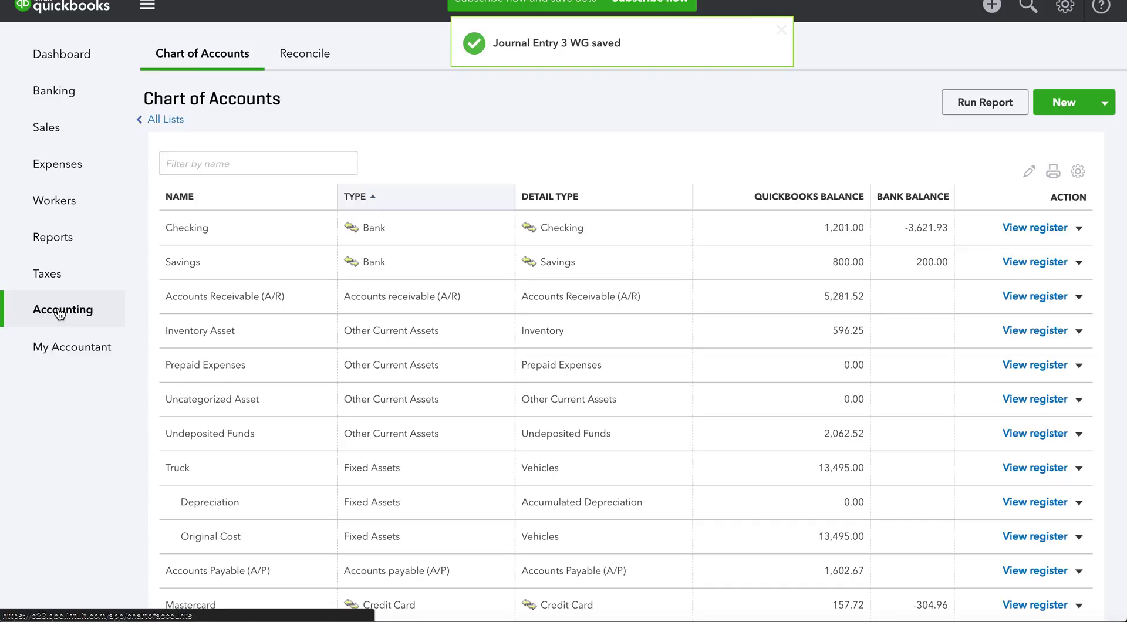
left_click(255, 166)
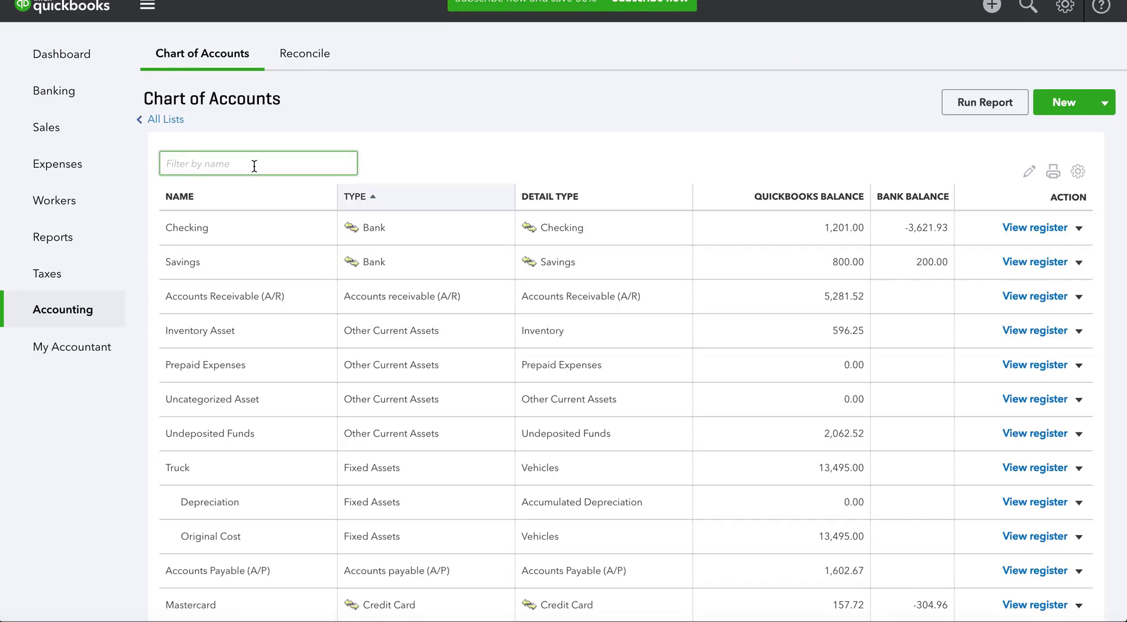
type("Owner")
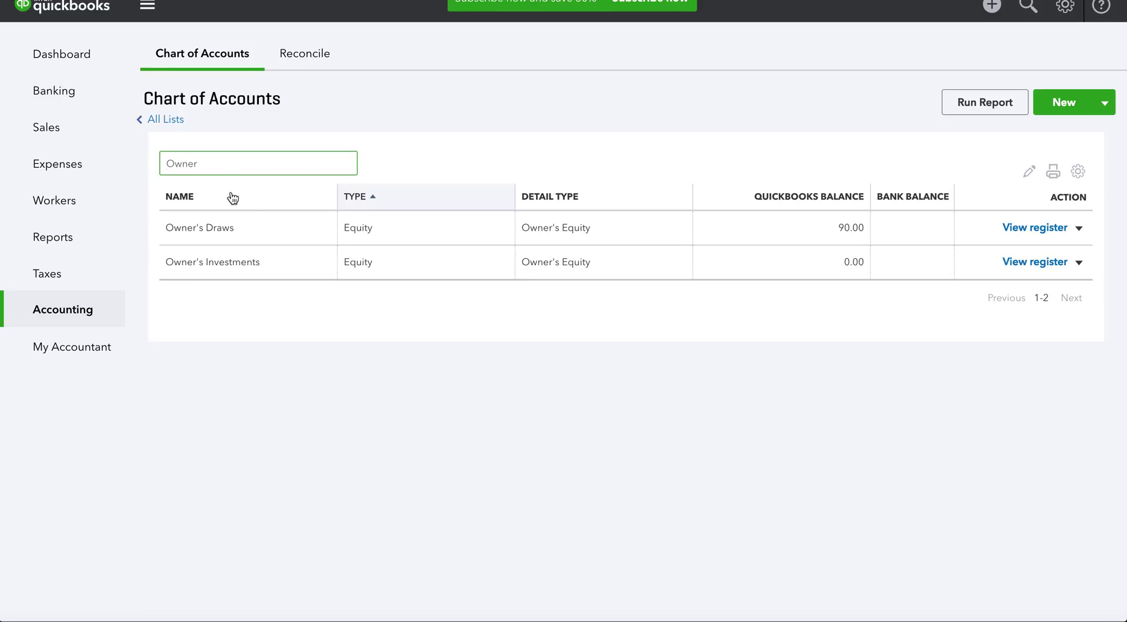
left_click(1024, 230)
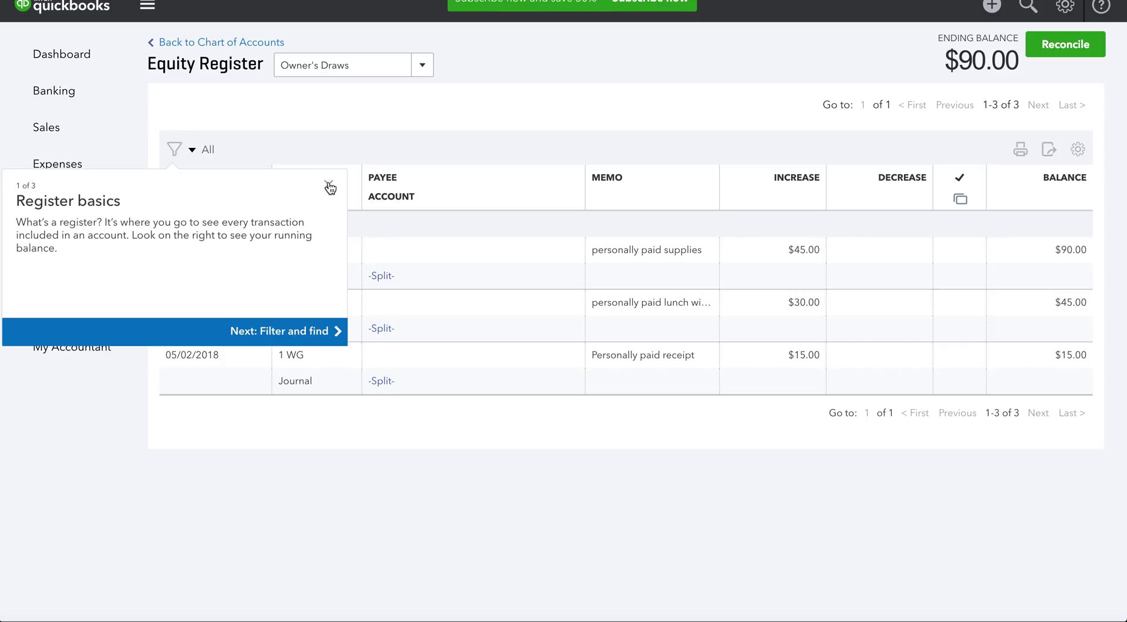
left_click(330, 187)
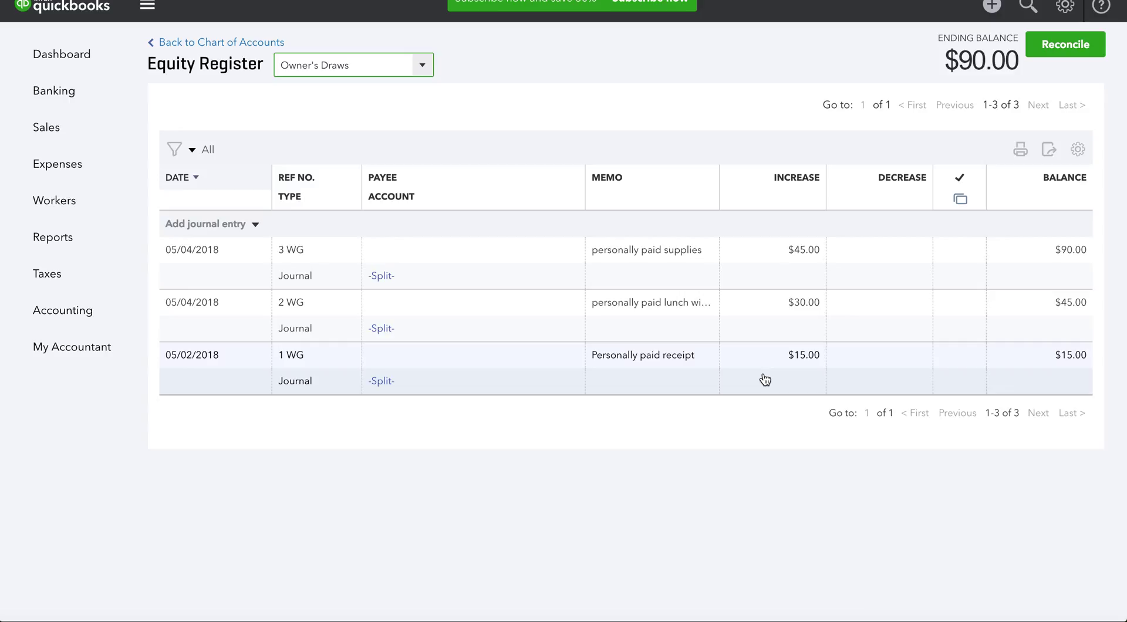
- View the full 05/02/2018 "Personally paid receipt" journal entry from the register and close it without changes
left_click(508, 373)
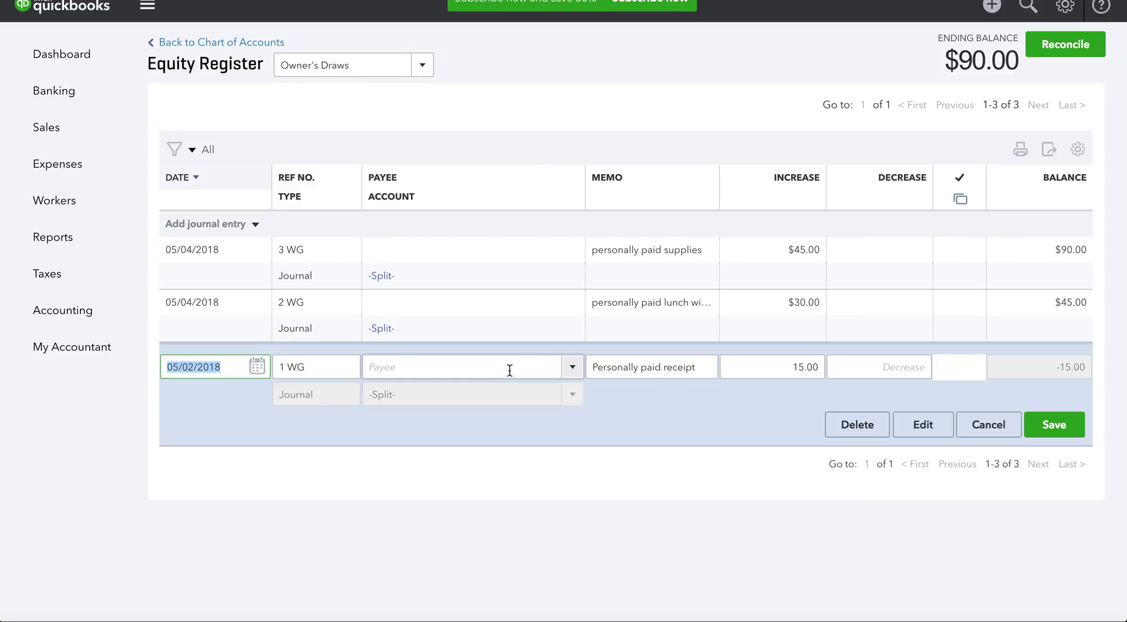
left_click(905, 432)
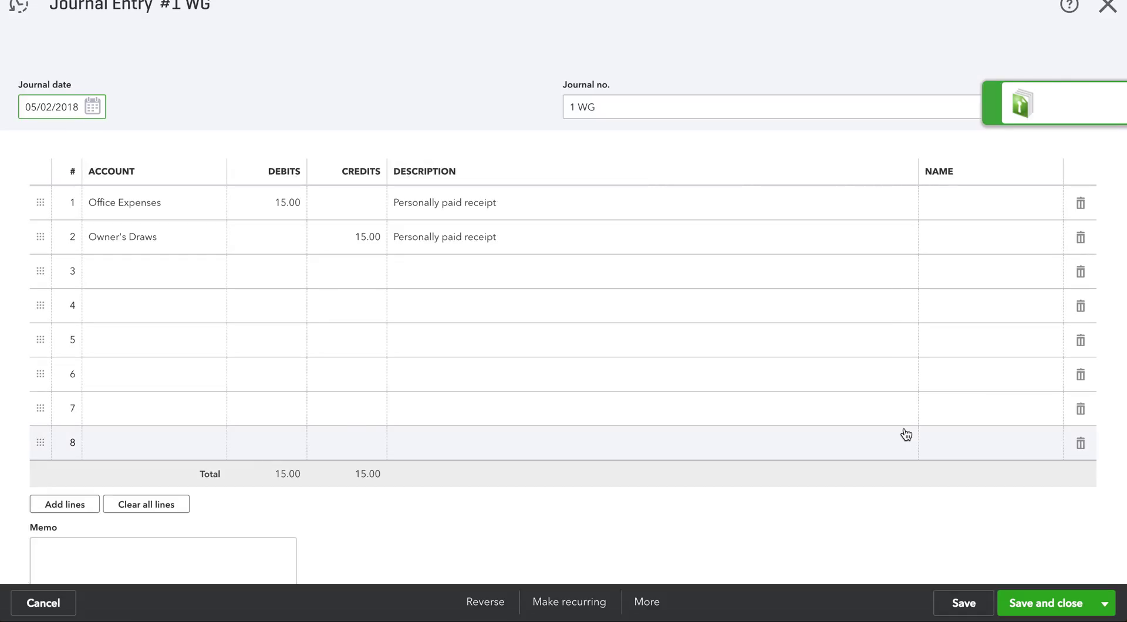
left_click(1107, 7)
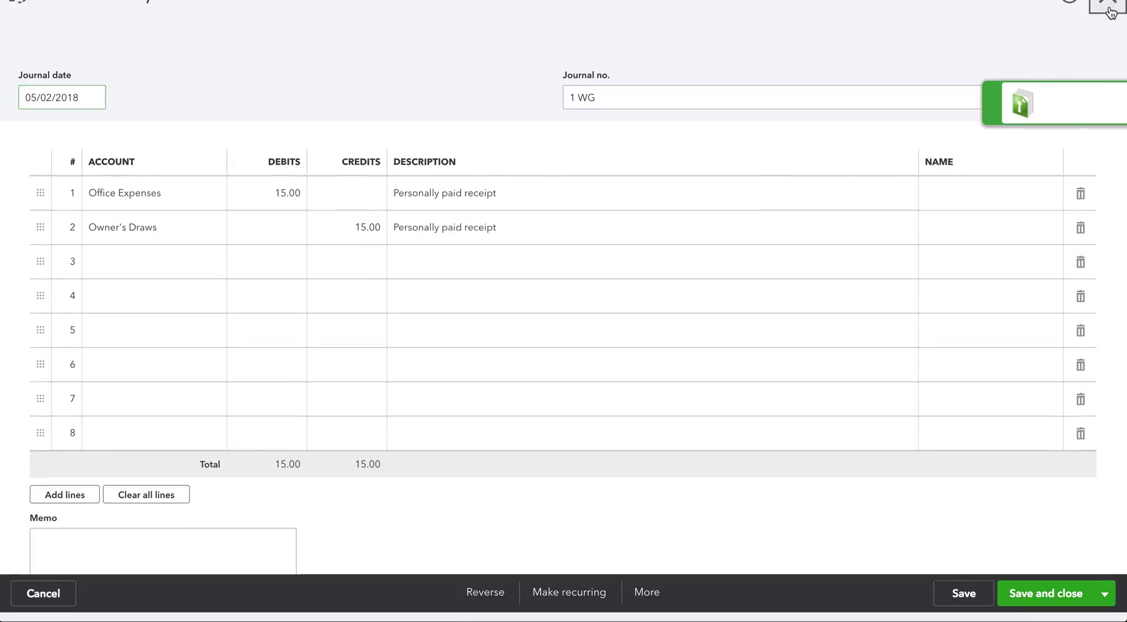
- Open the full 05/04/2018 "personally paid supplies" journal entry from the register
left_click(448, 269)
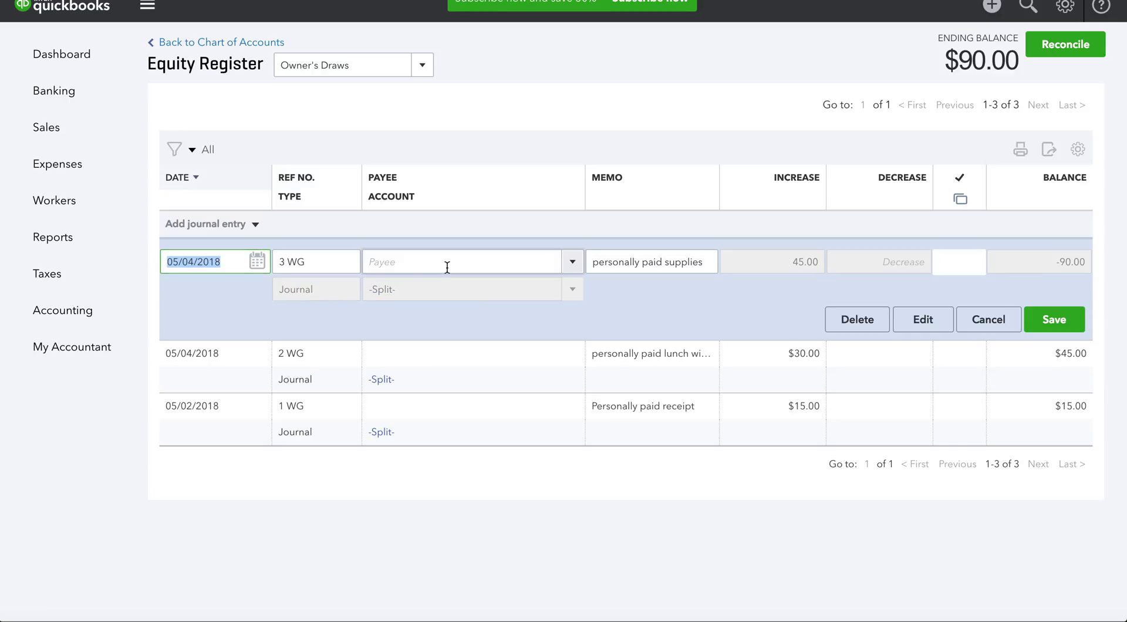
left_click(907, 321)
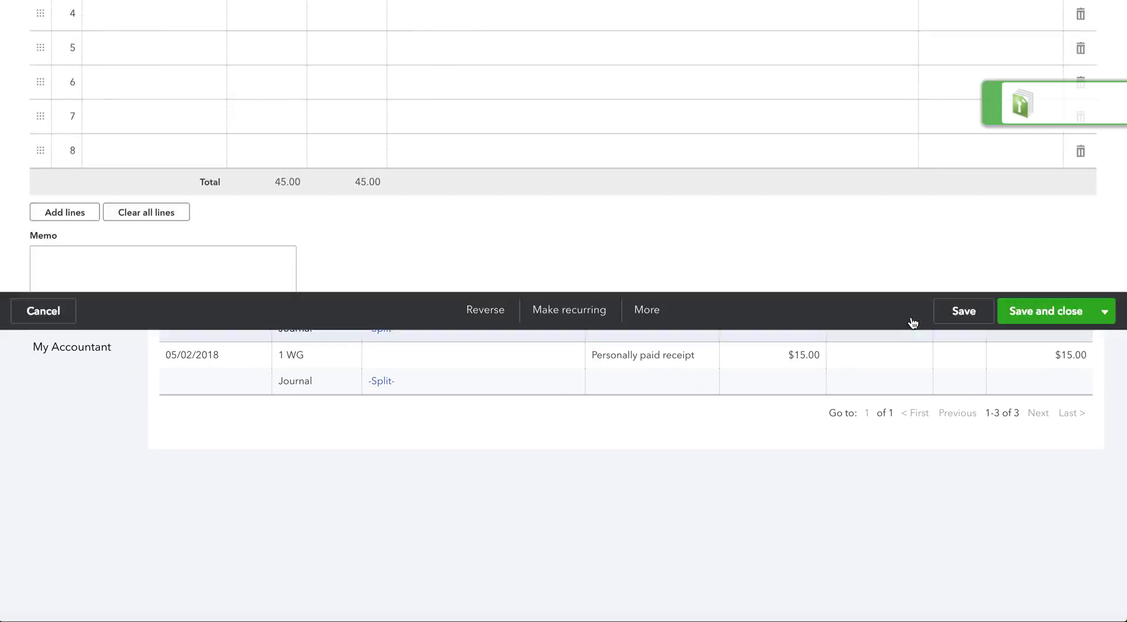